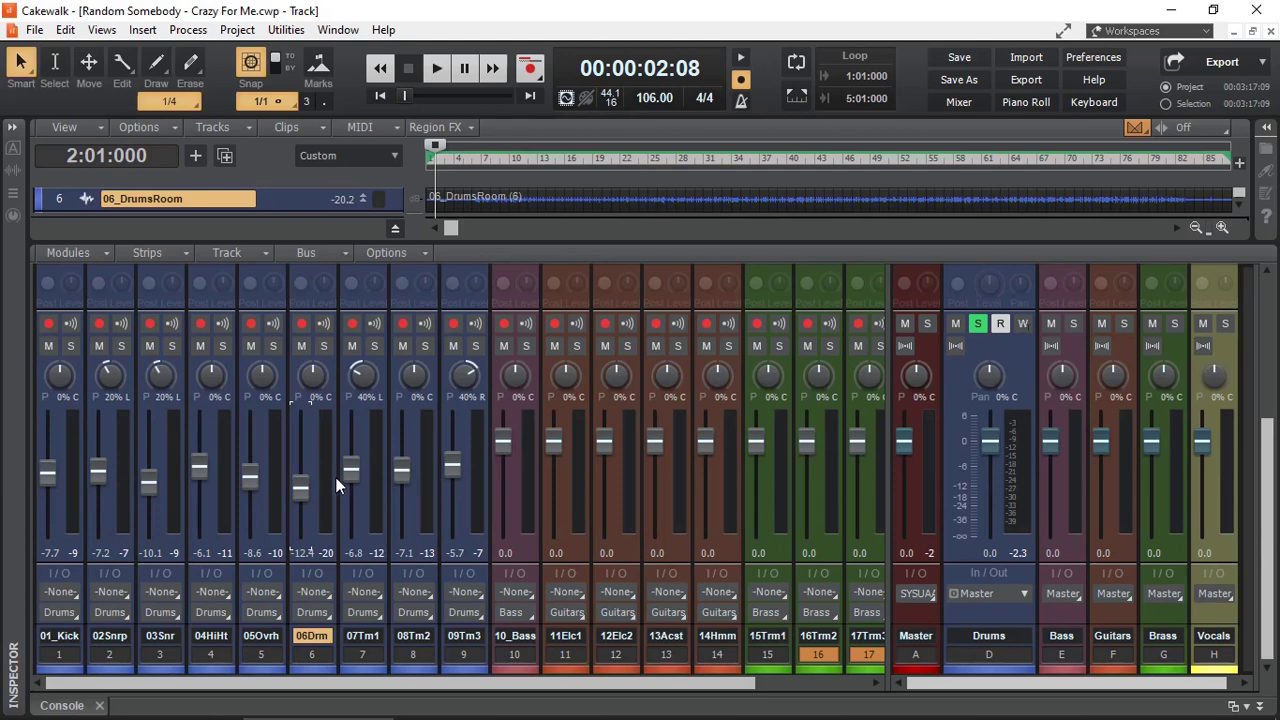
# Play the song and pull a mixer fader down while listening to the drums, then stop.
pyautogui.moveTo(48, 477)
pyautogui.press('space')
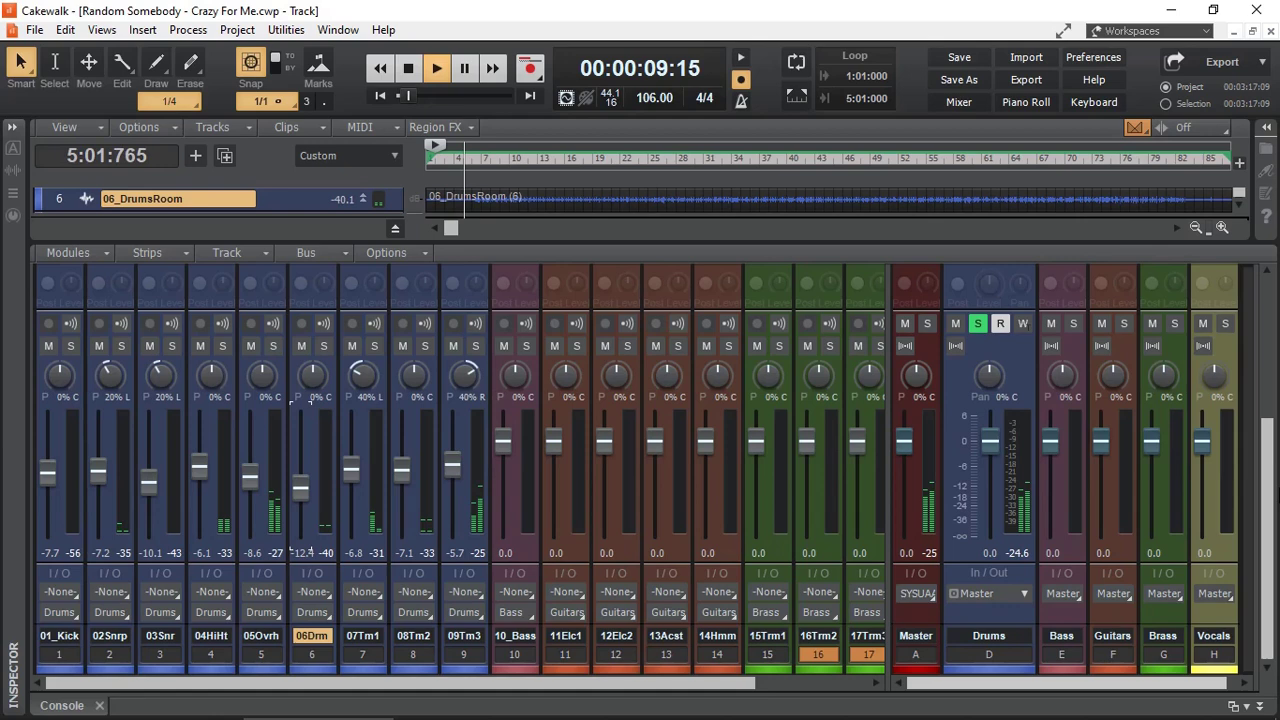
pyautogui.moveTo(1270, 495); pyautogui.dragTo(1276, 540)
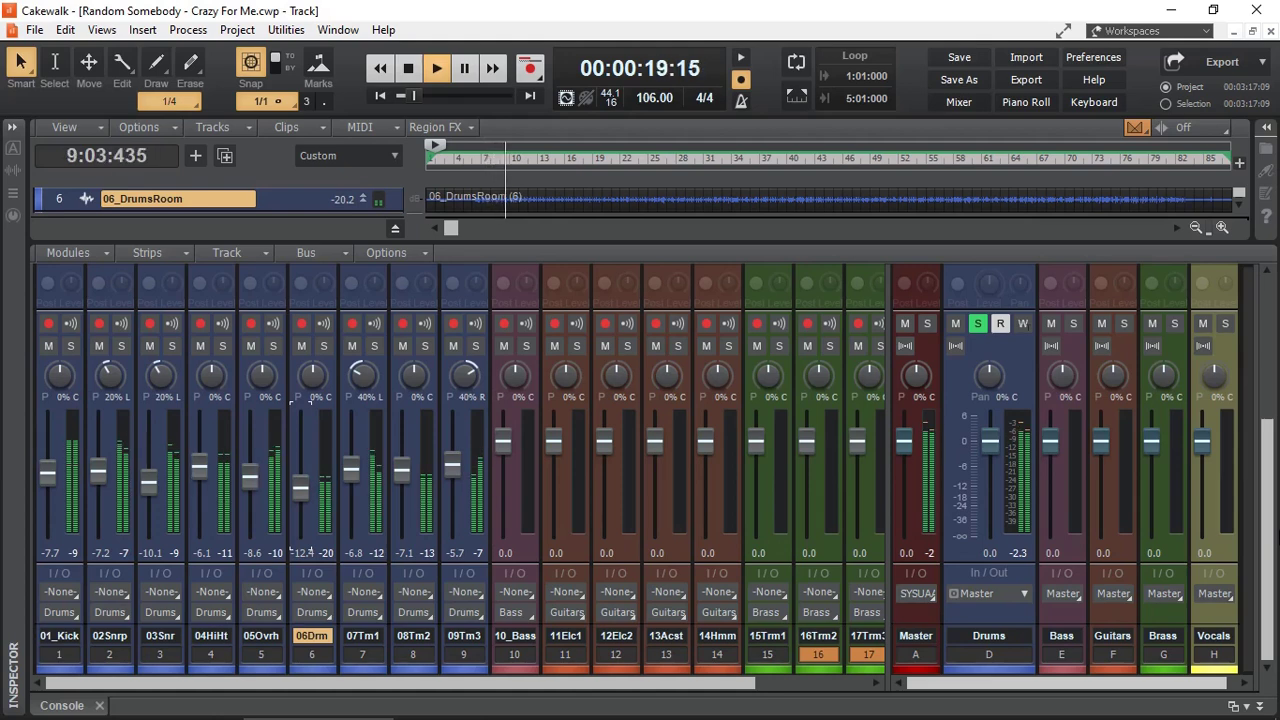
pyautogui.press('space')
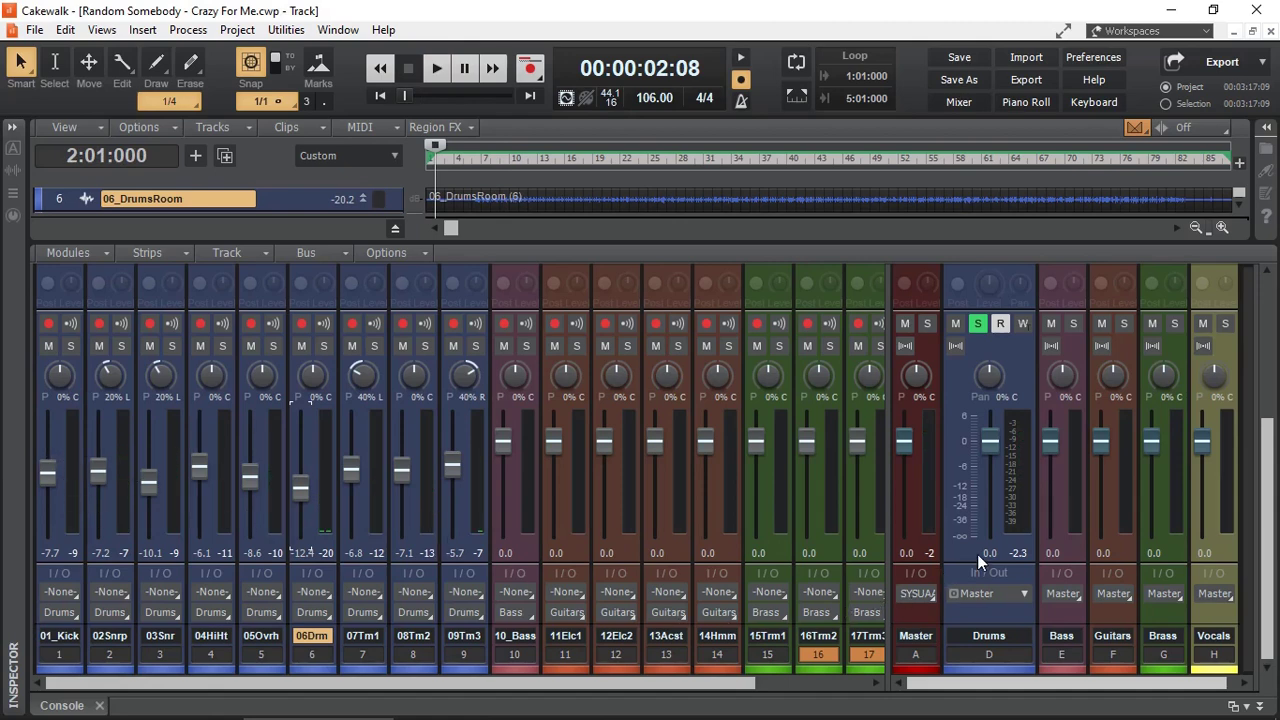
# Push the fader up and back down, and check 09Trm3's output routing without changing it.
pyautogui.moveTo(993, 560)
pyautogui.moveTo(1266, 530); pyautogui.dragTo(1244, 375)
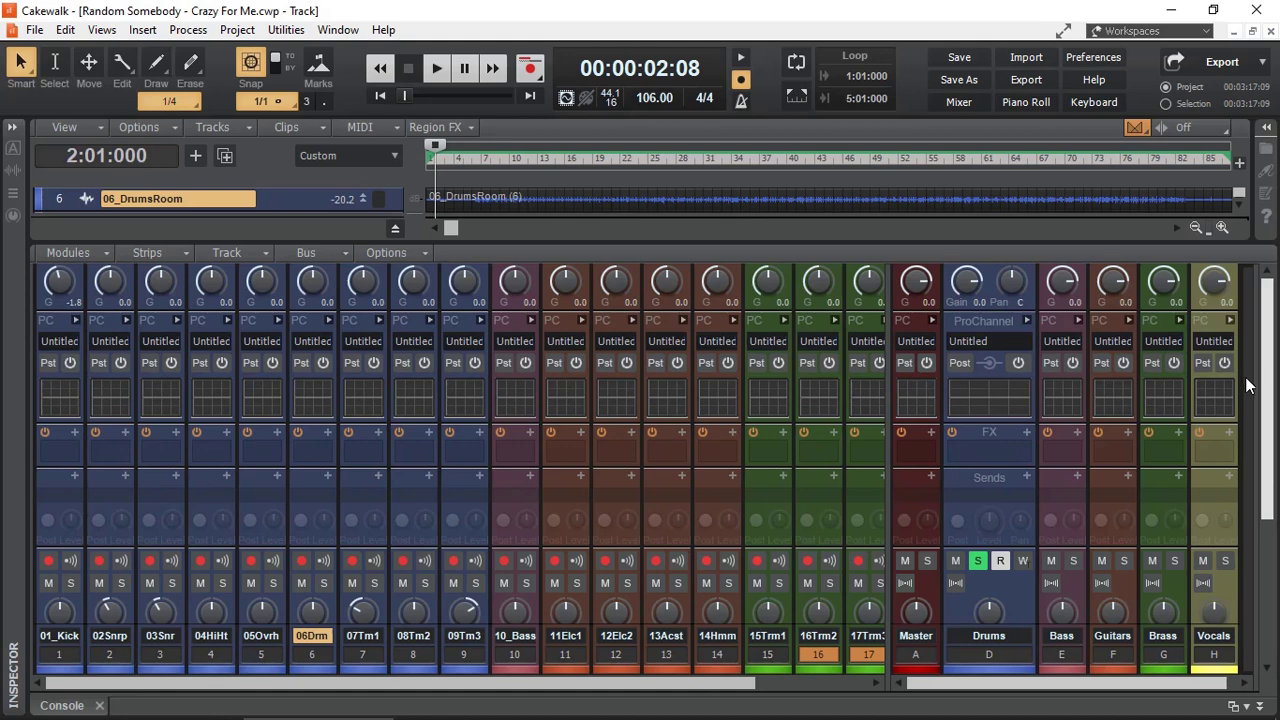
pyautogui.moveTo(1264, 457); pyautogui.dragTo(1268, 540)
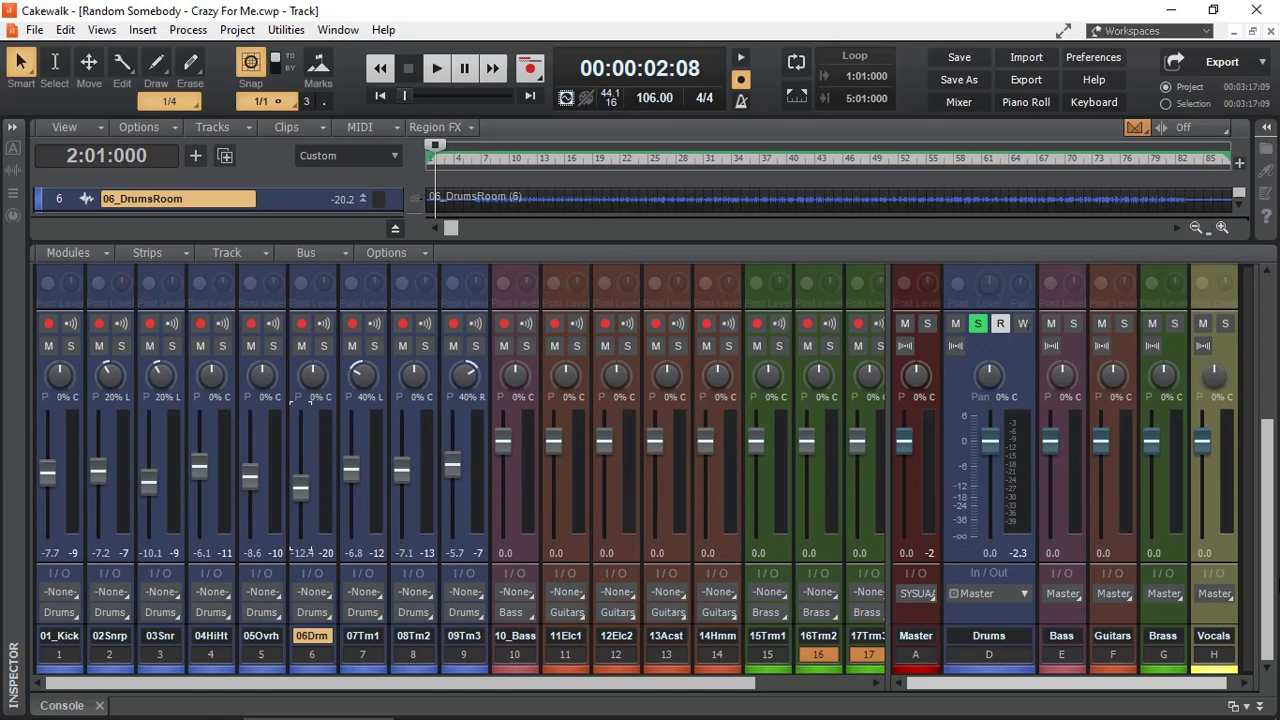
pyautogui.click(483, 614)
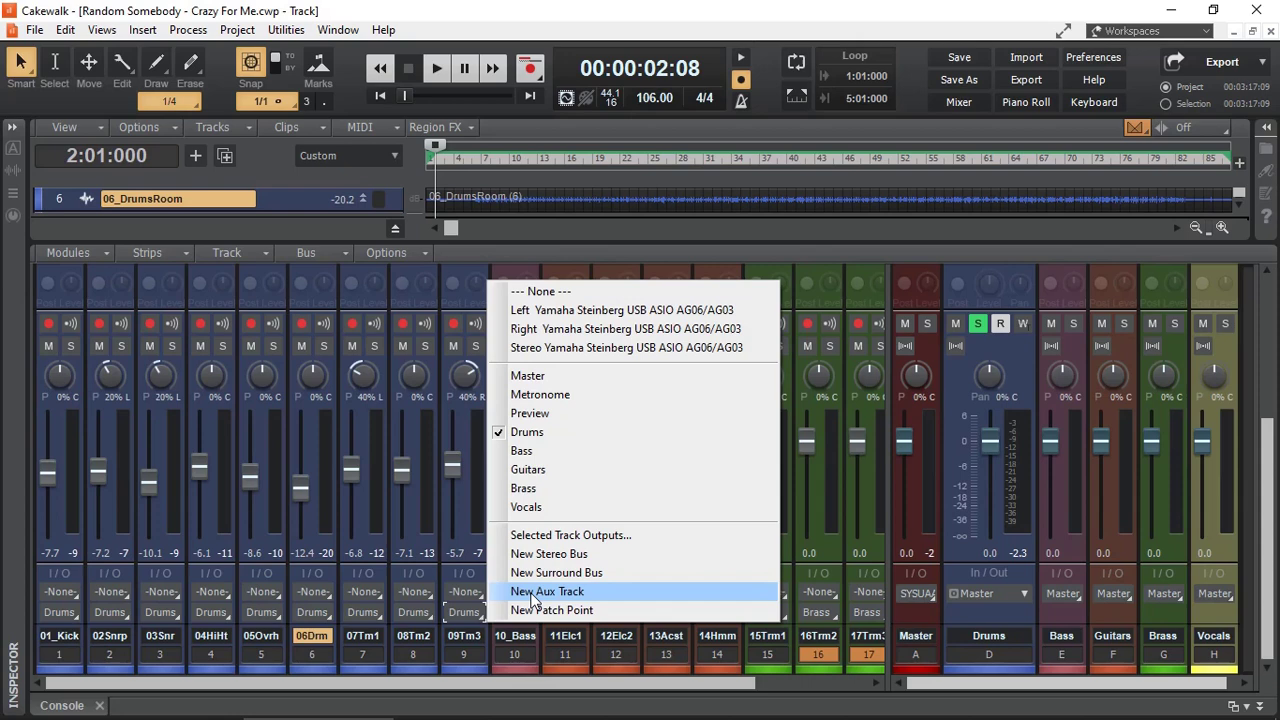
pyautogui.press('Escape')
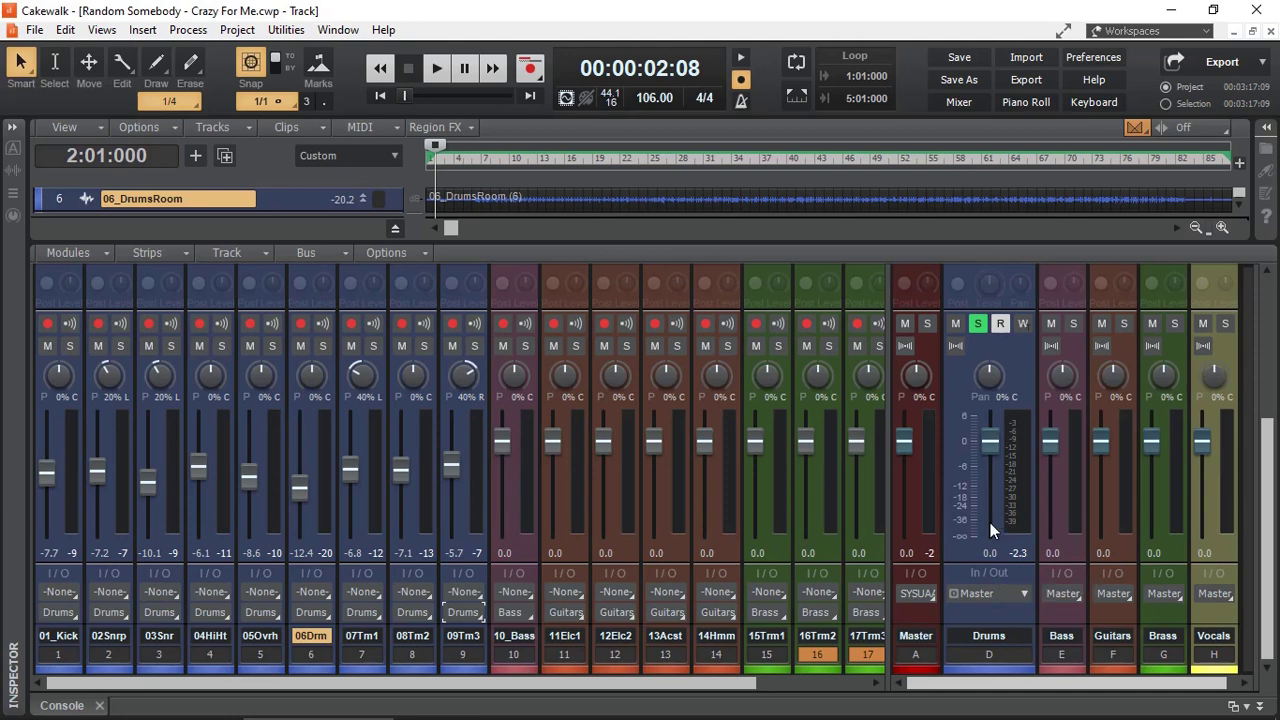
# Select the Drums bus, nudge its volume to about -0.2, and audition it in playback.
pyautogui.click(993, 441)
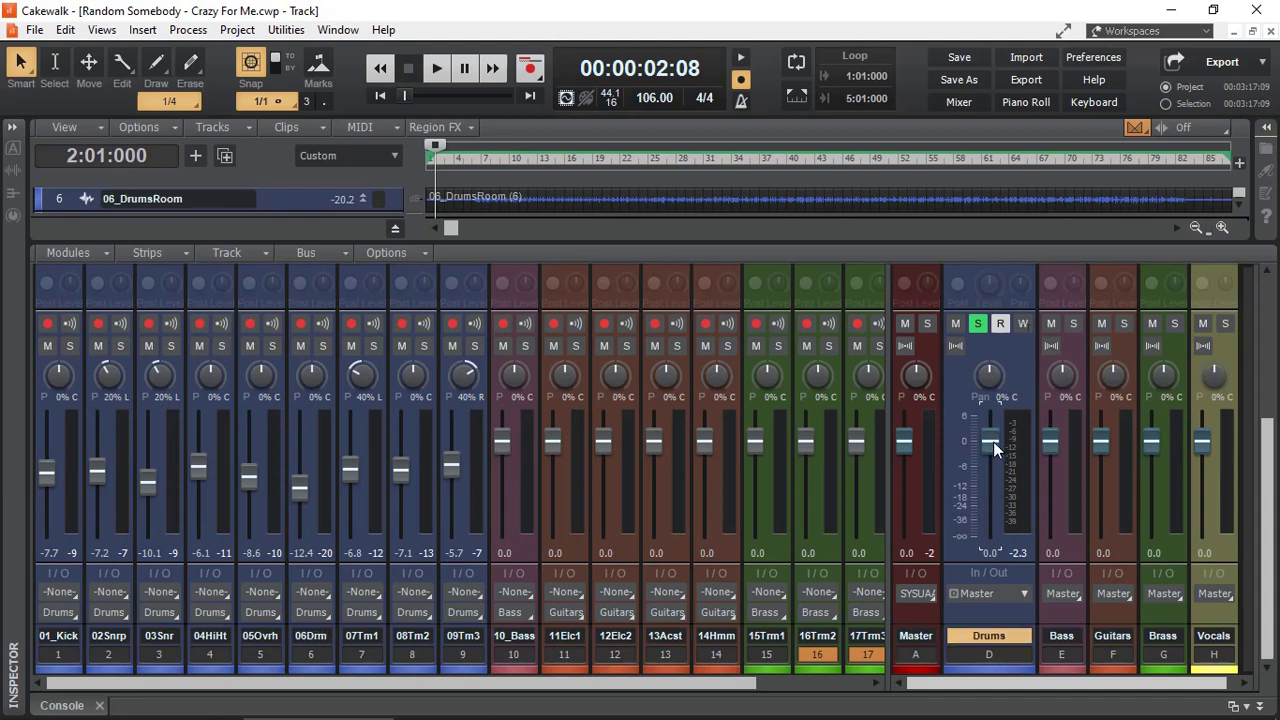
pyautogui.moveTo(993, 441); pyautogui.dragTo(992, 444)
pyautogui.press('space')
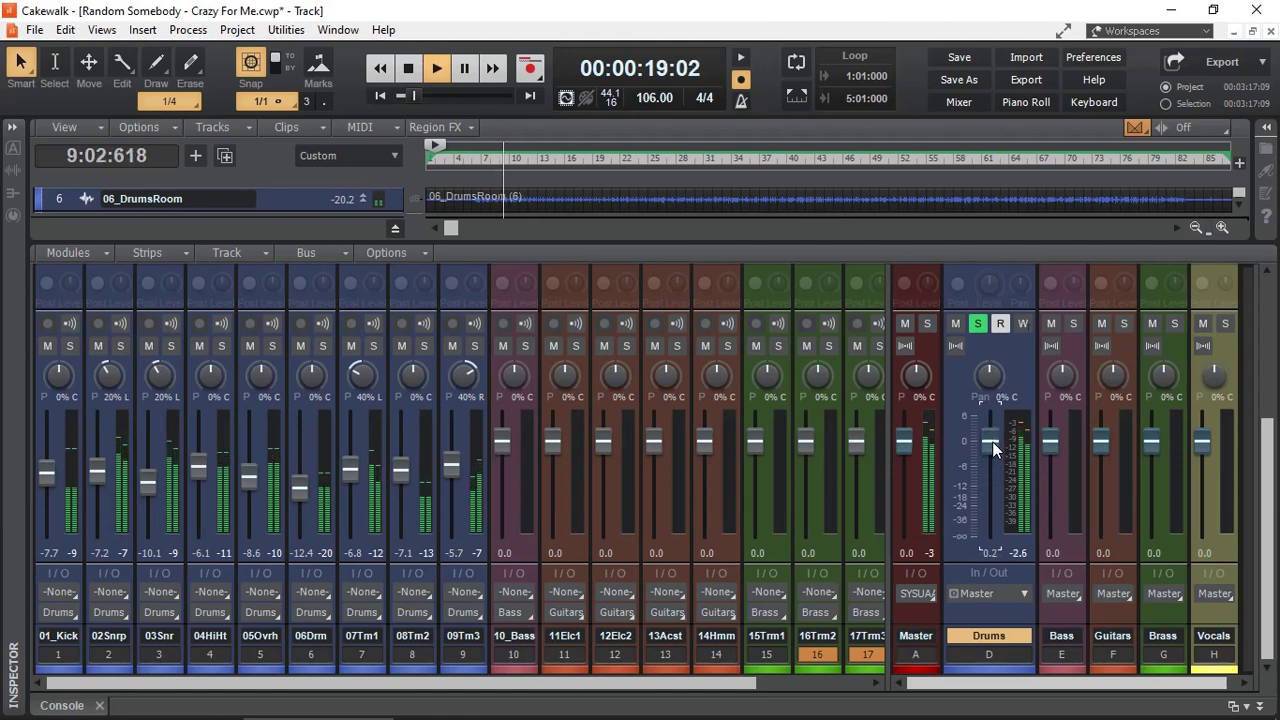
pyautogui.press('space')
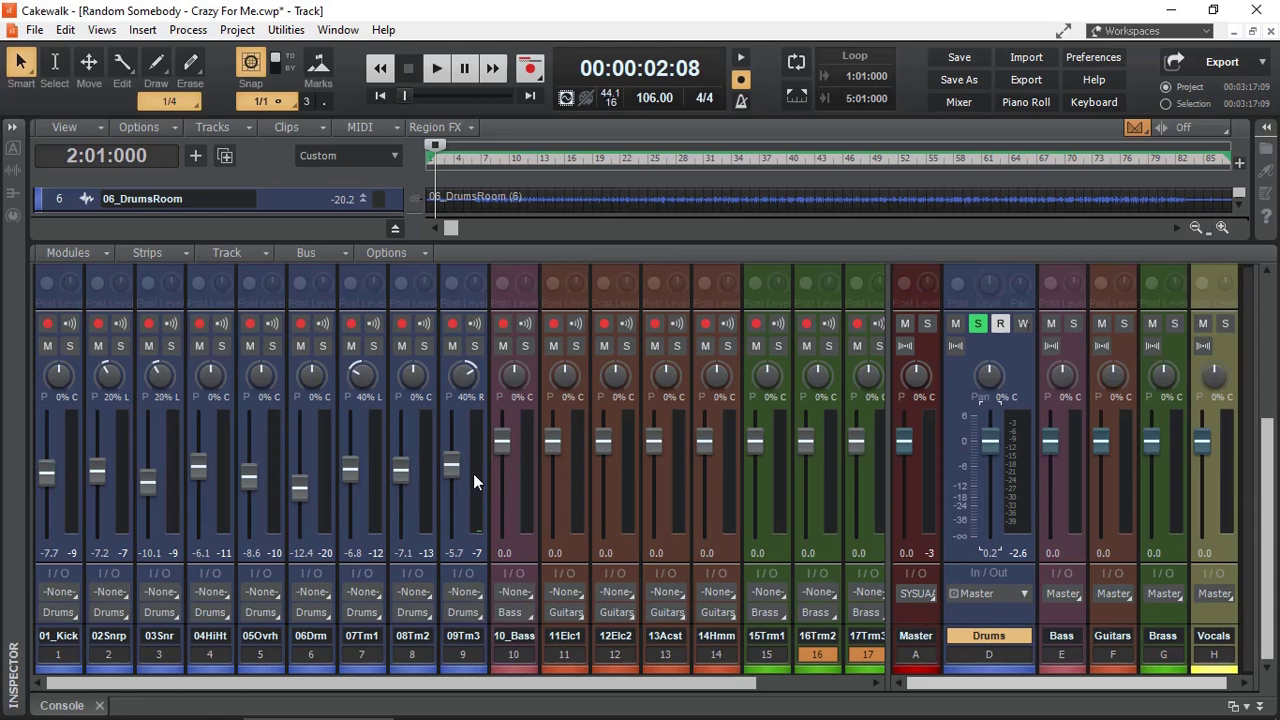
# Create a new Aux 1 track from 09Trm3's output and colour it pure red.
pyautogui.click(481, 616)
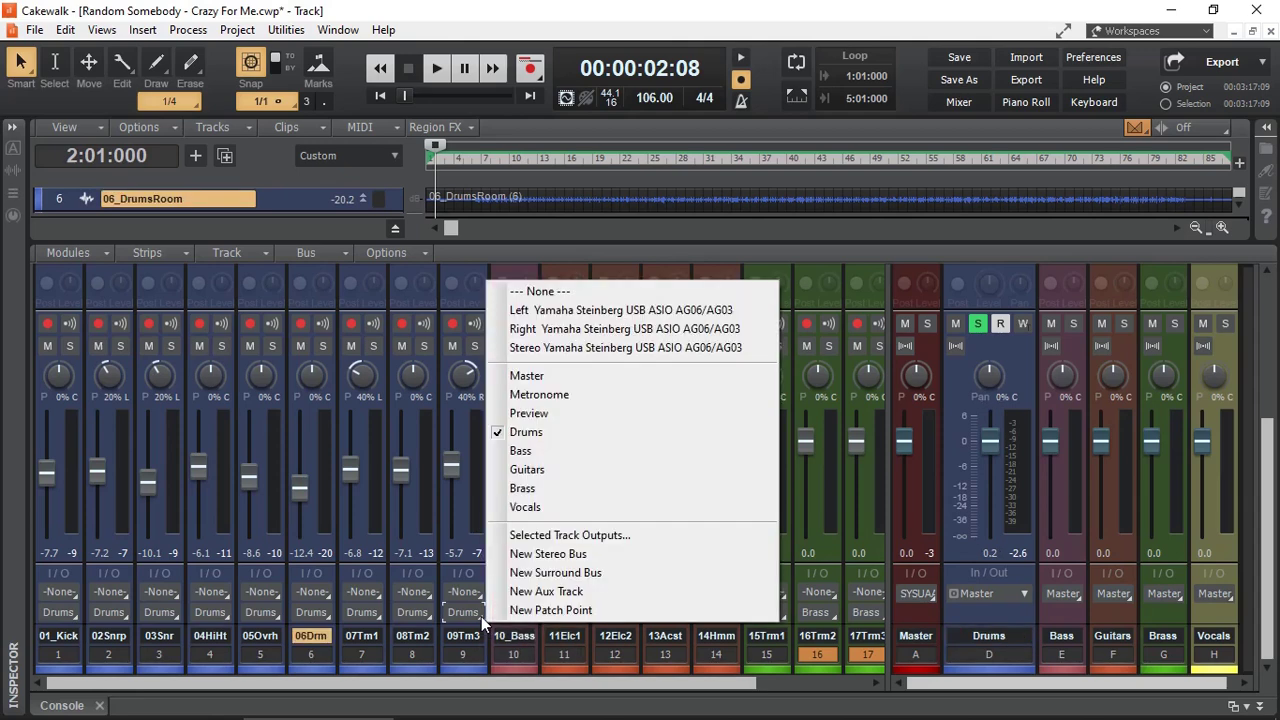
pyautogui.click(560, 591)
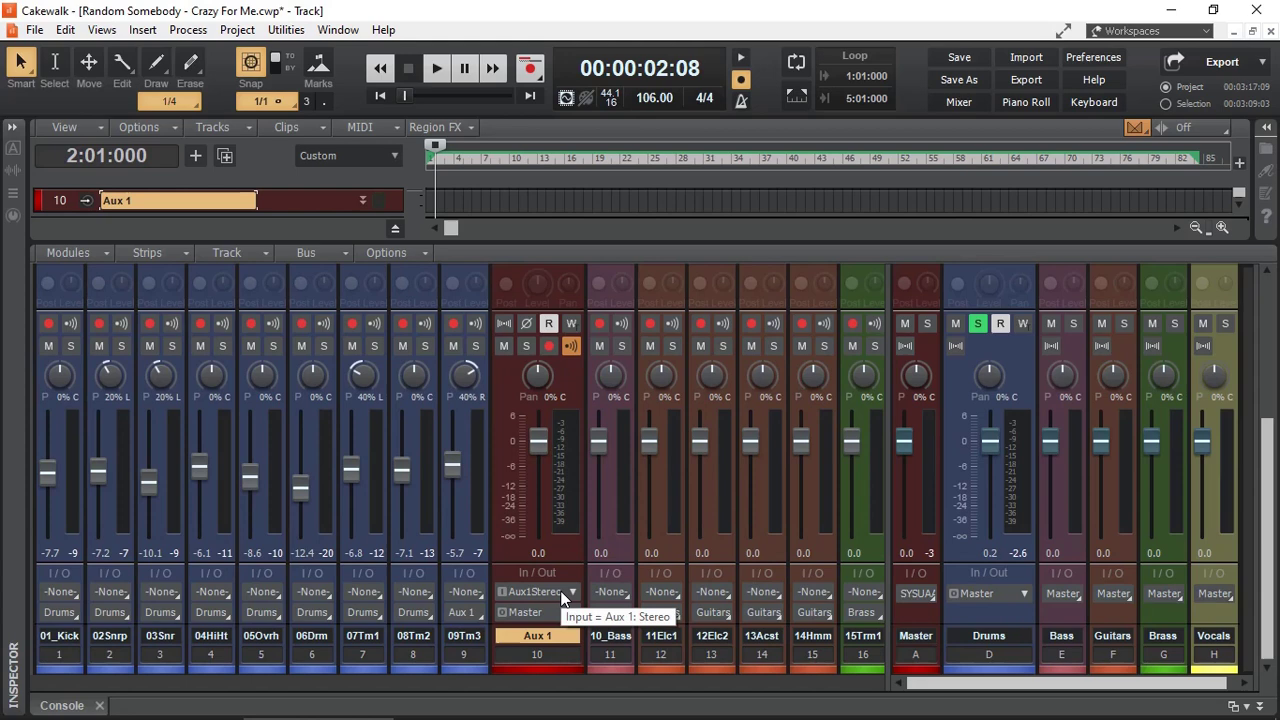
pyautogui.click(538, 669)
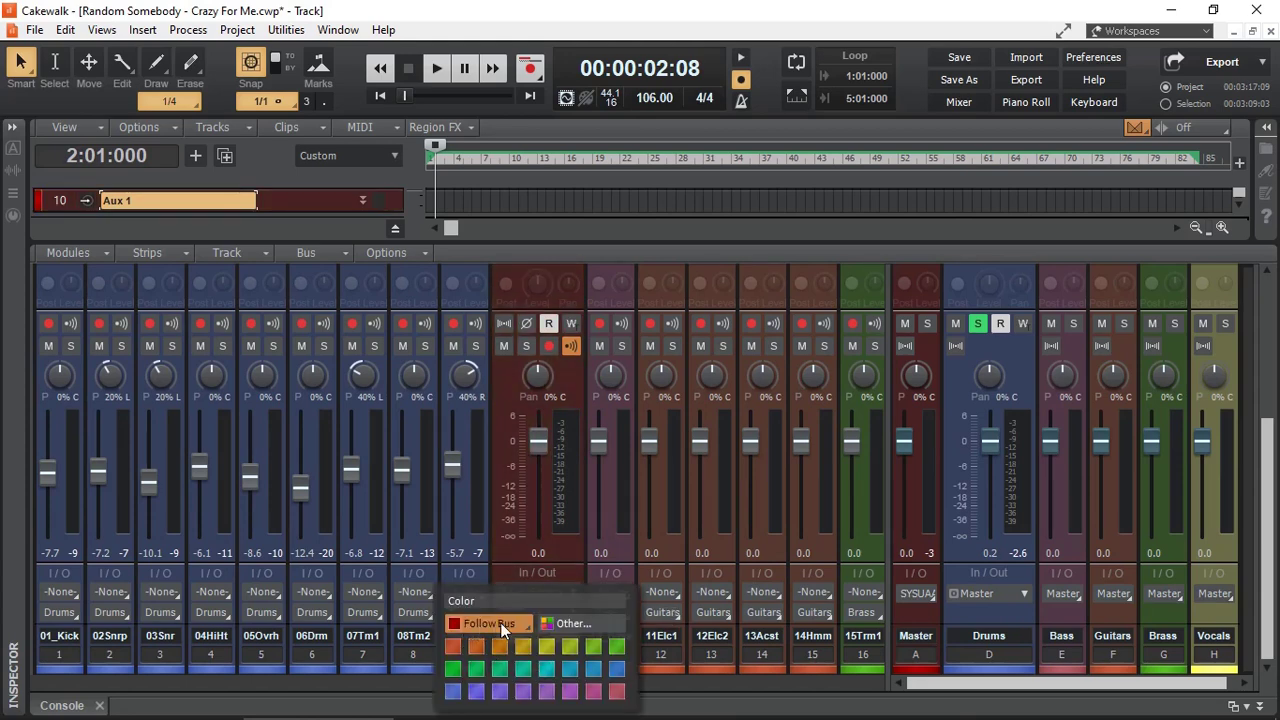
pyautogui.click(561, 626)
pyautogui.click(448, 283)
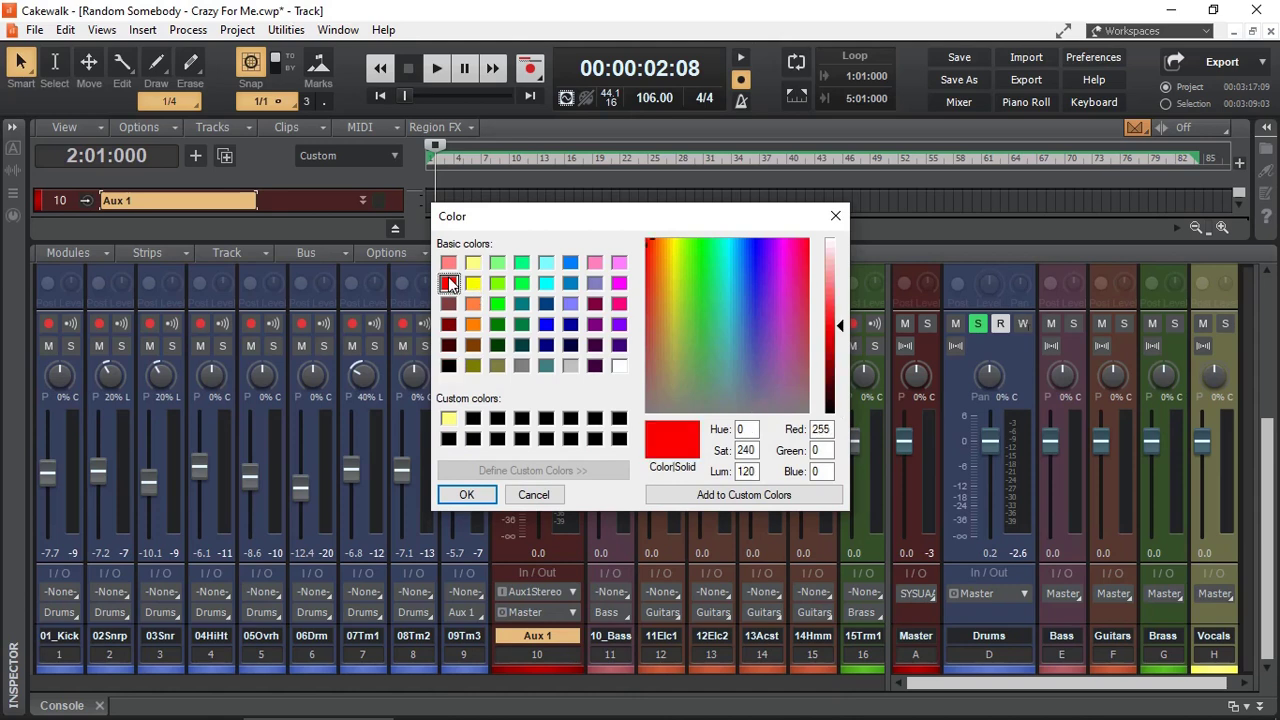
pyautogui.click(489, 497)
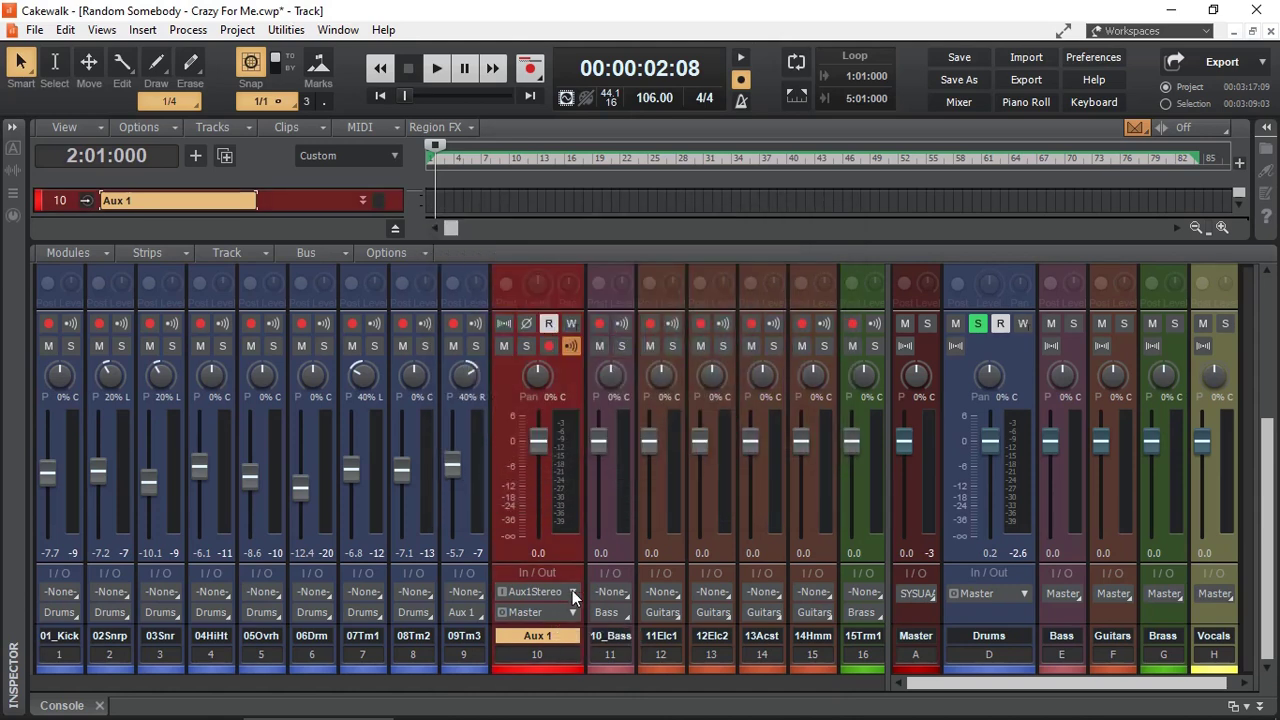
# Set Aux 1's input and output to None and route 09Trm3 back to Drums.
pyautogui.click(572, 590)
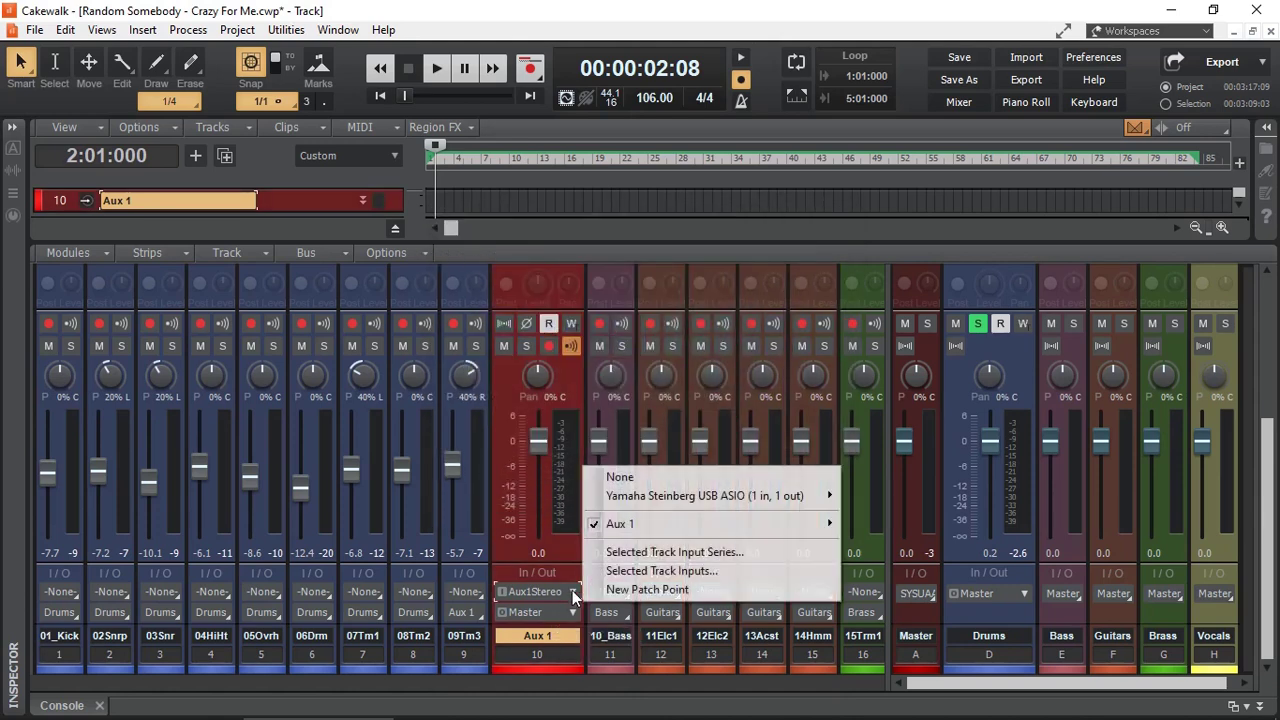
pyautogui.click(630, 477)
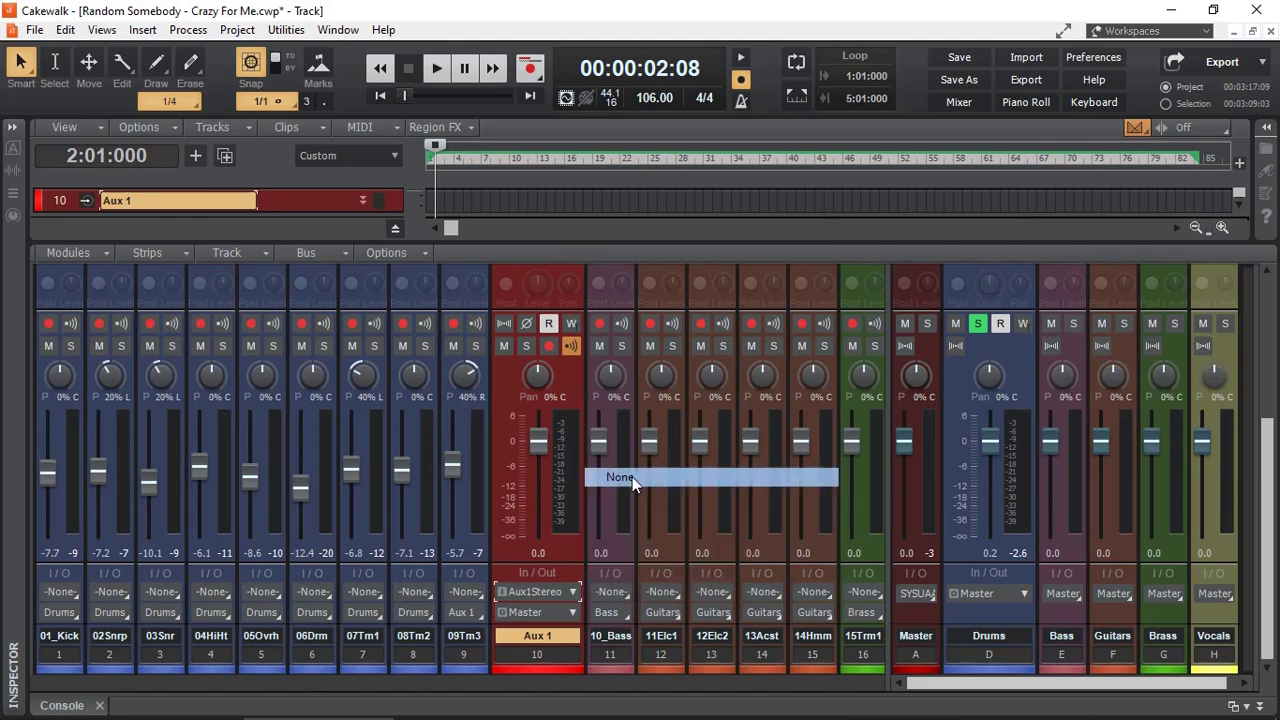
pyautogui.click(576, 611)
pyautogui.click(612, 264)
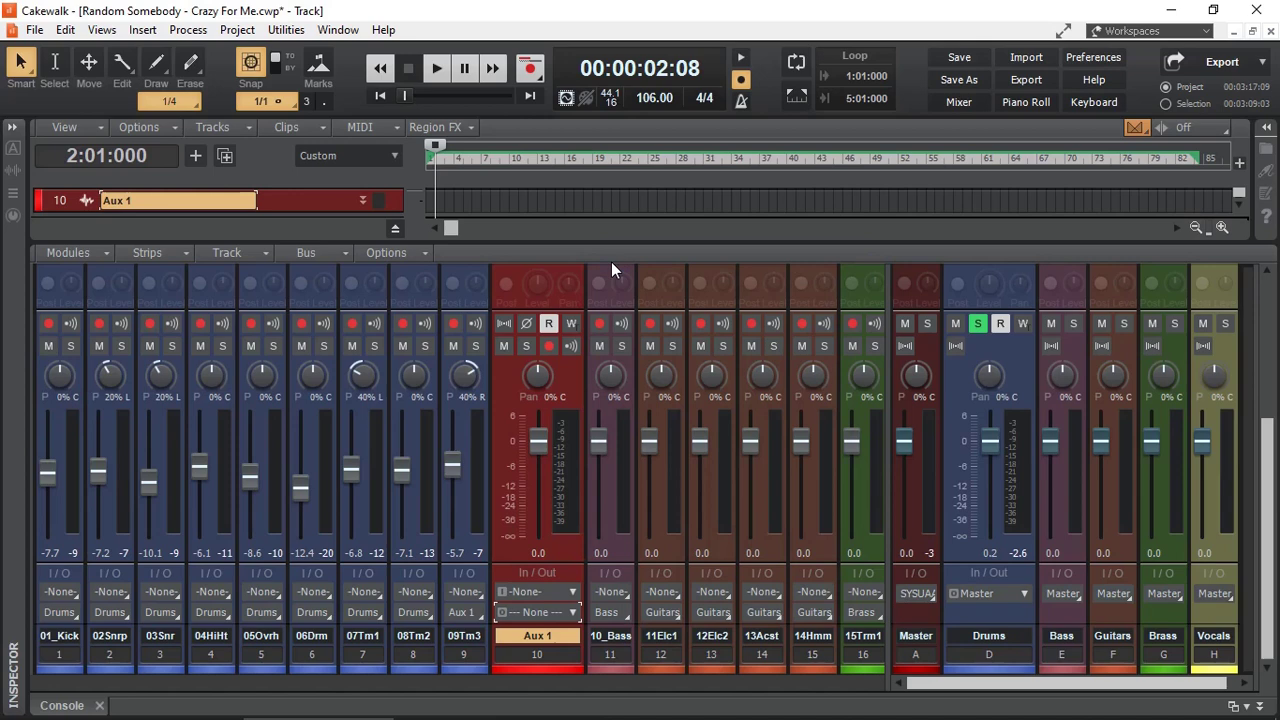
pyautogui.click(479, 616)
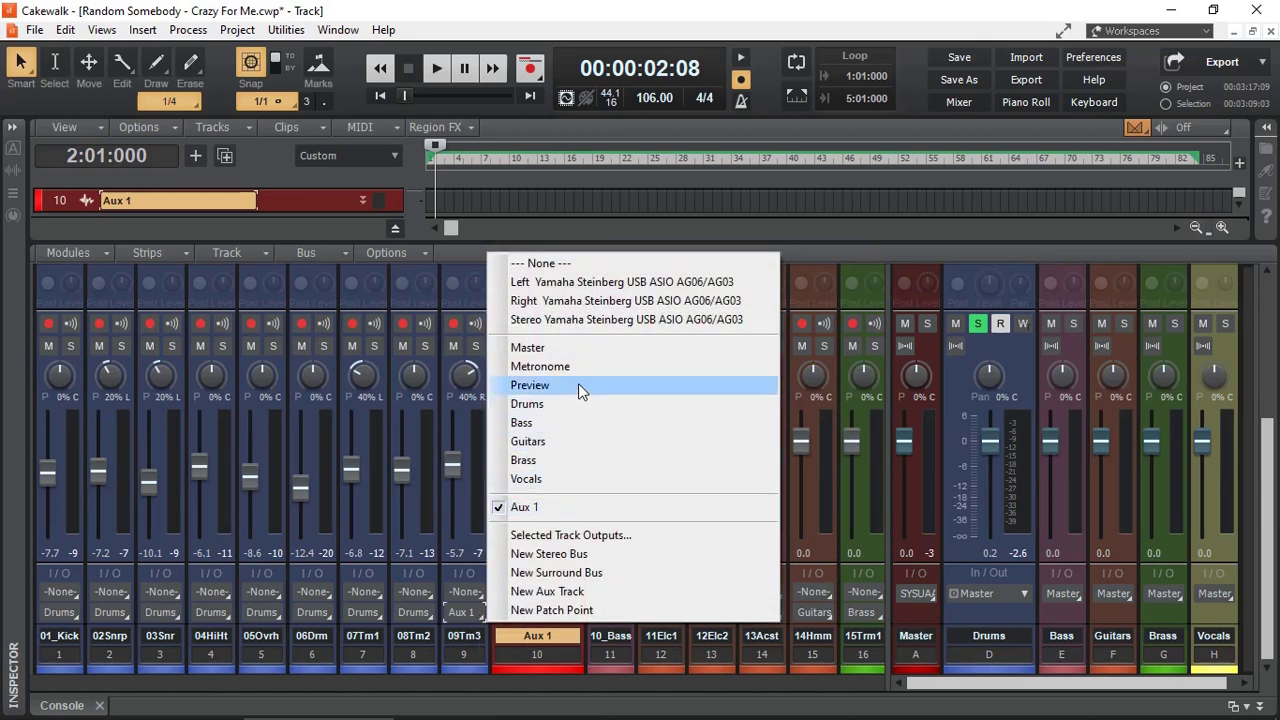
pyautogui.click(541, 405)
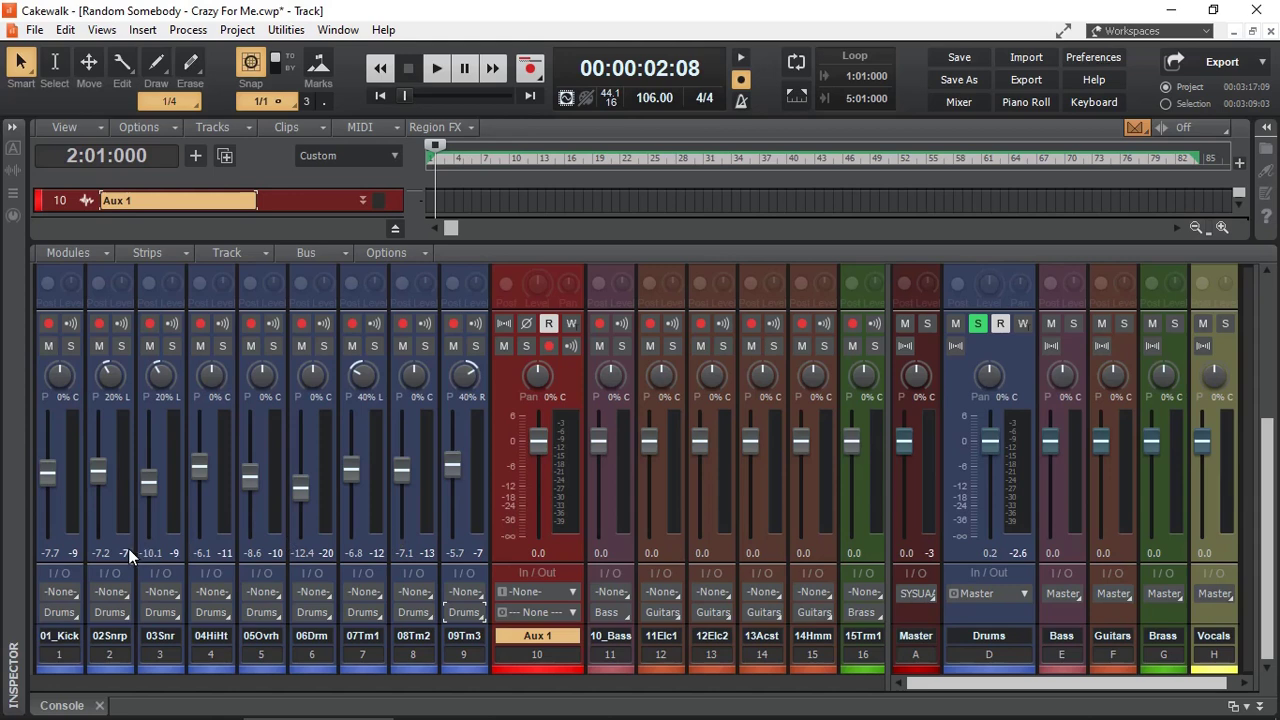
# Select the drum tracks from 01_Kick and rename Aux 1 to 'VCA Drums'.
pyautogui.moveTo(56, 656); pyautogui.dragTo(396, 645)
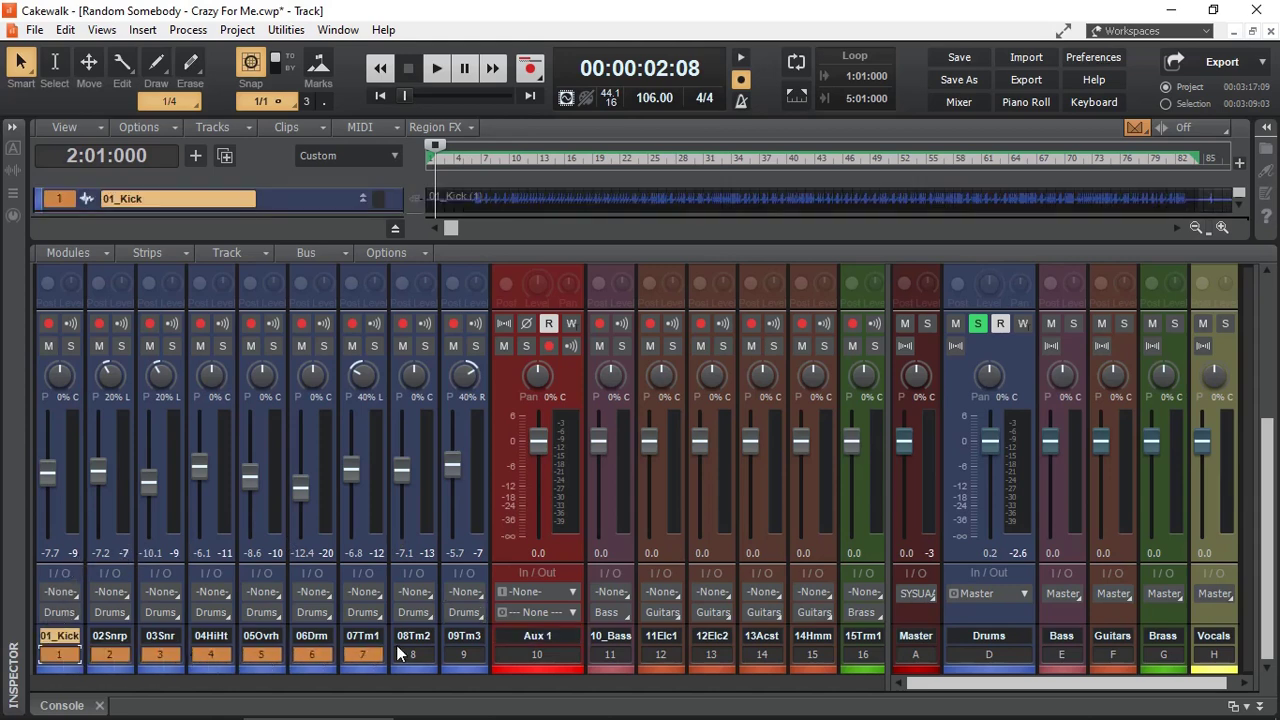
pyautogui.doubleClick(545, 637)
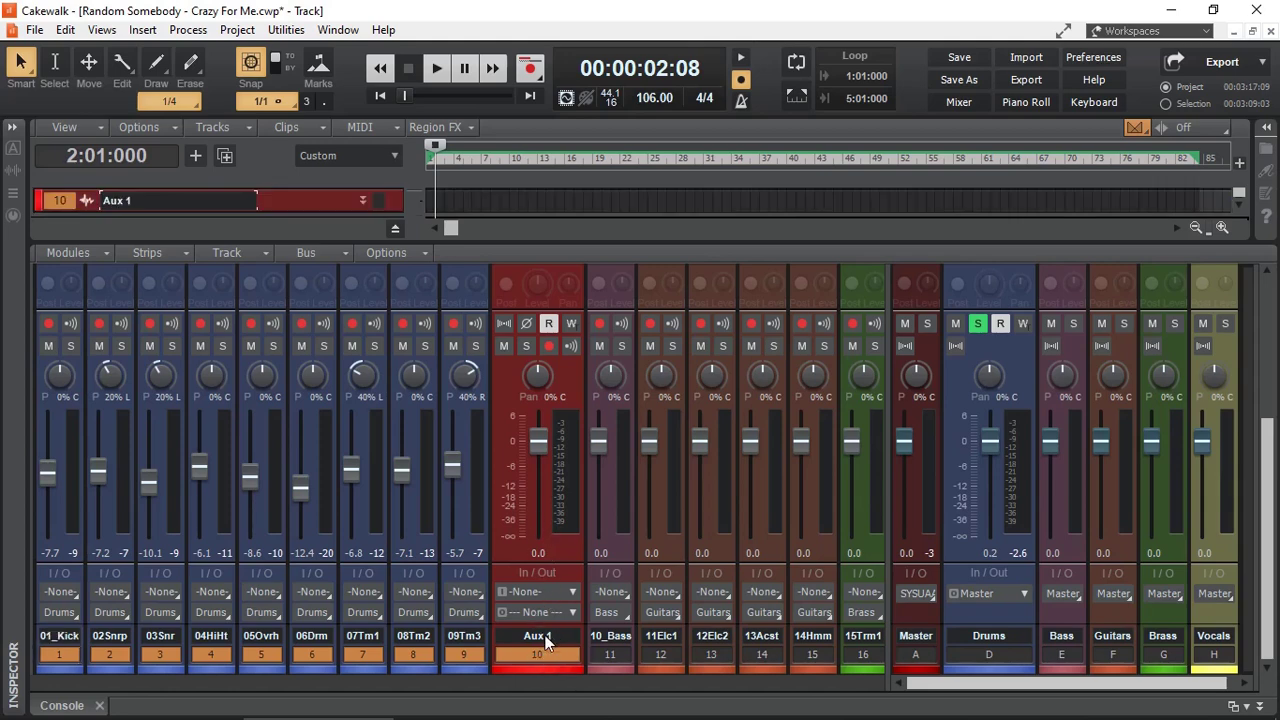
pyautogui.write('VC')
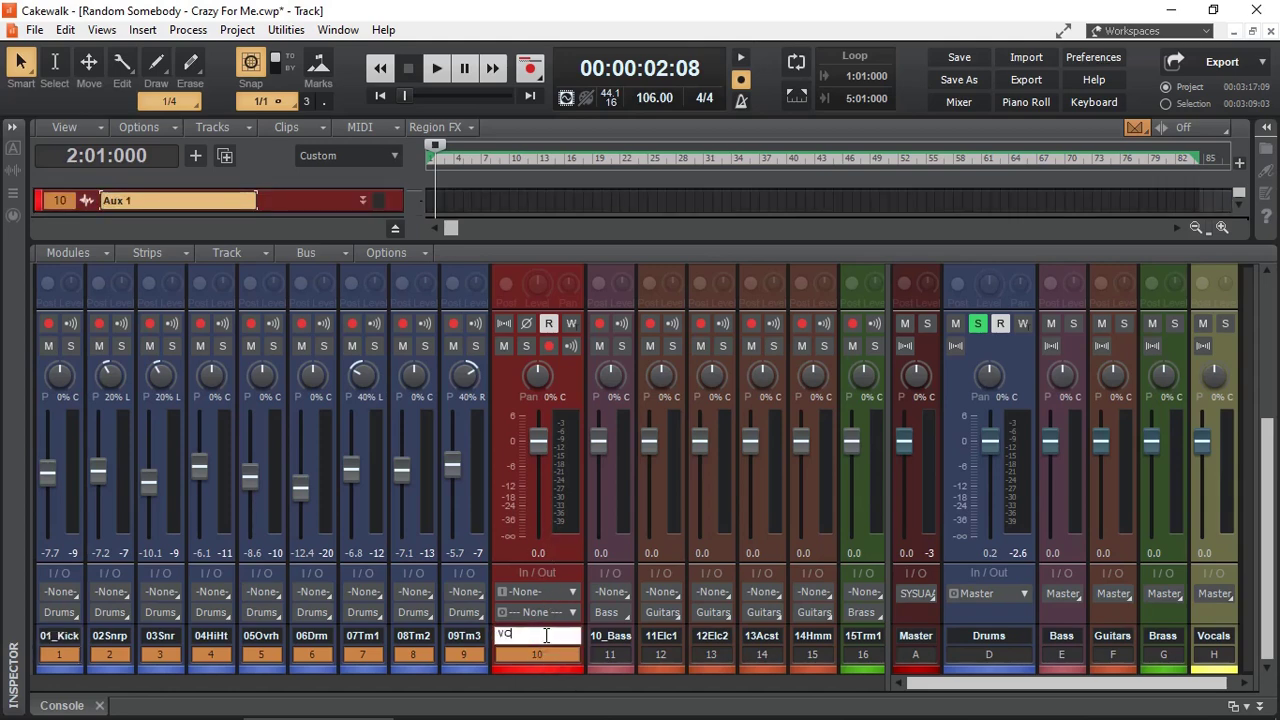
pyautogui.write('A Drums')
pyautogui.press('Return')
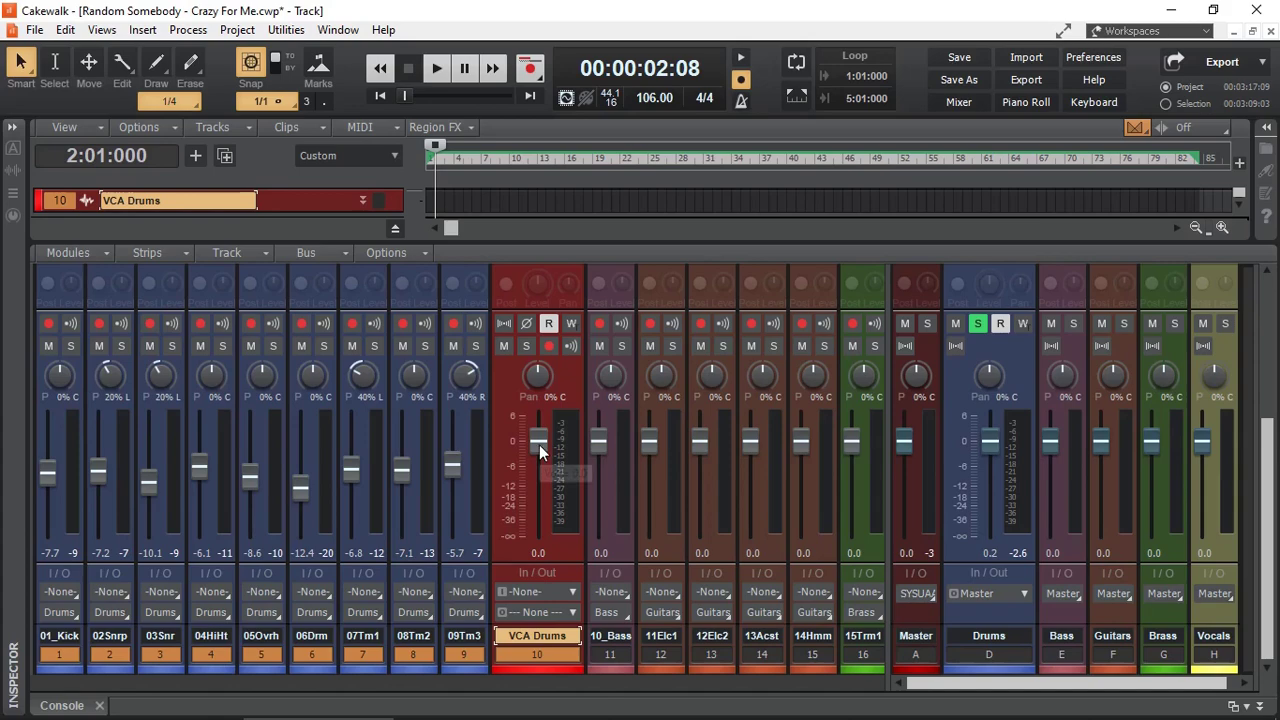
# Add the VCA Drums fader to group A and test that the drum faders follow it.
pyautogui.moveTo(539, 441)
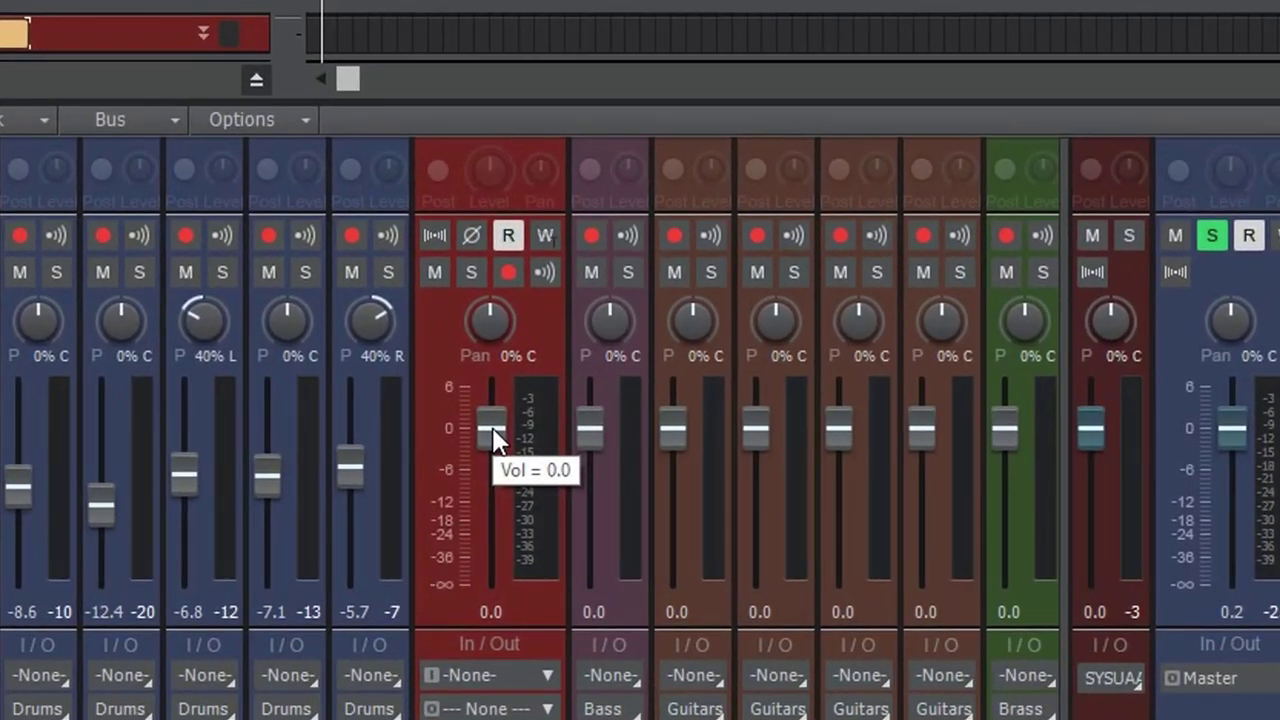
pyautogui.rightClick(494, 436)
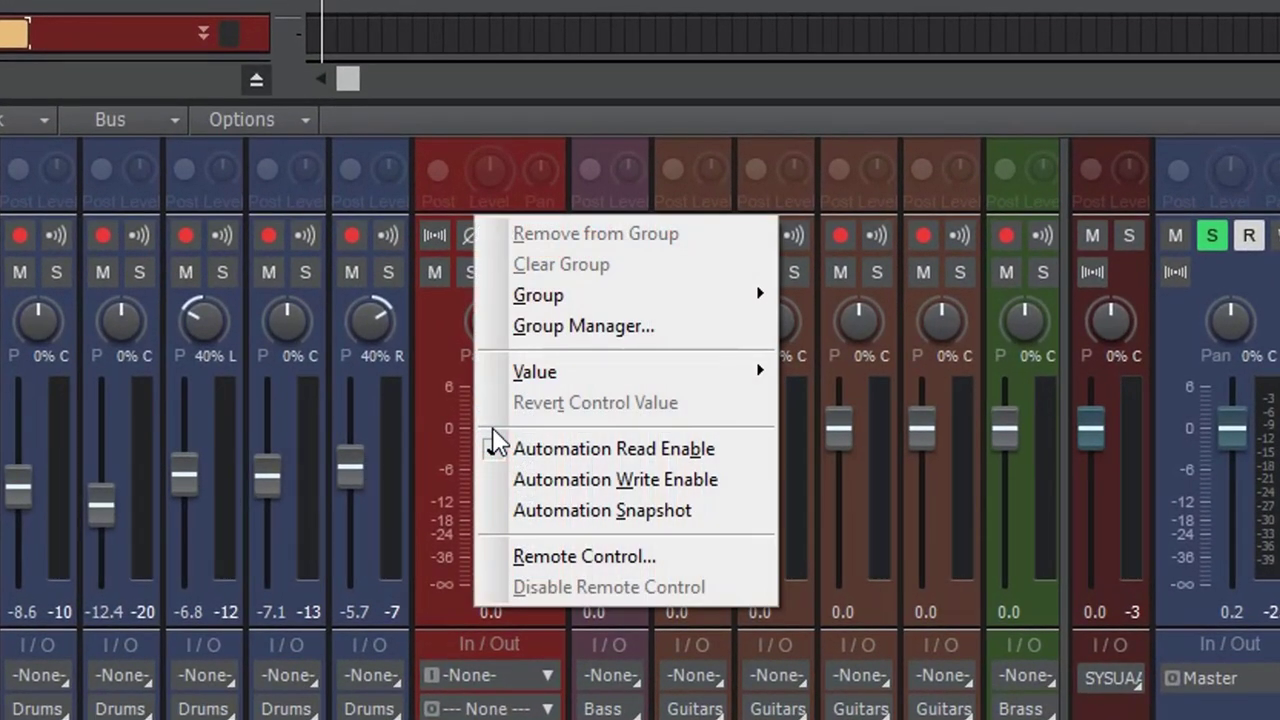
pyautogui.moveTo(547, 300)
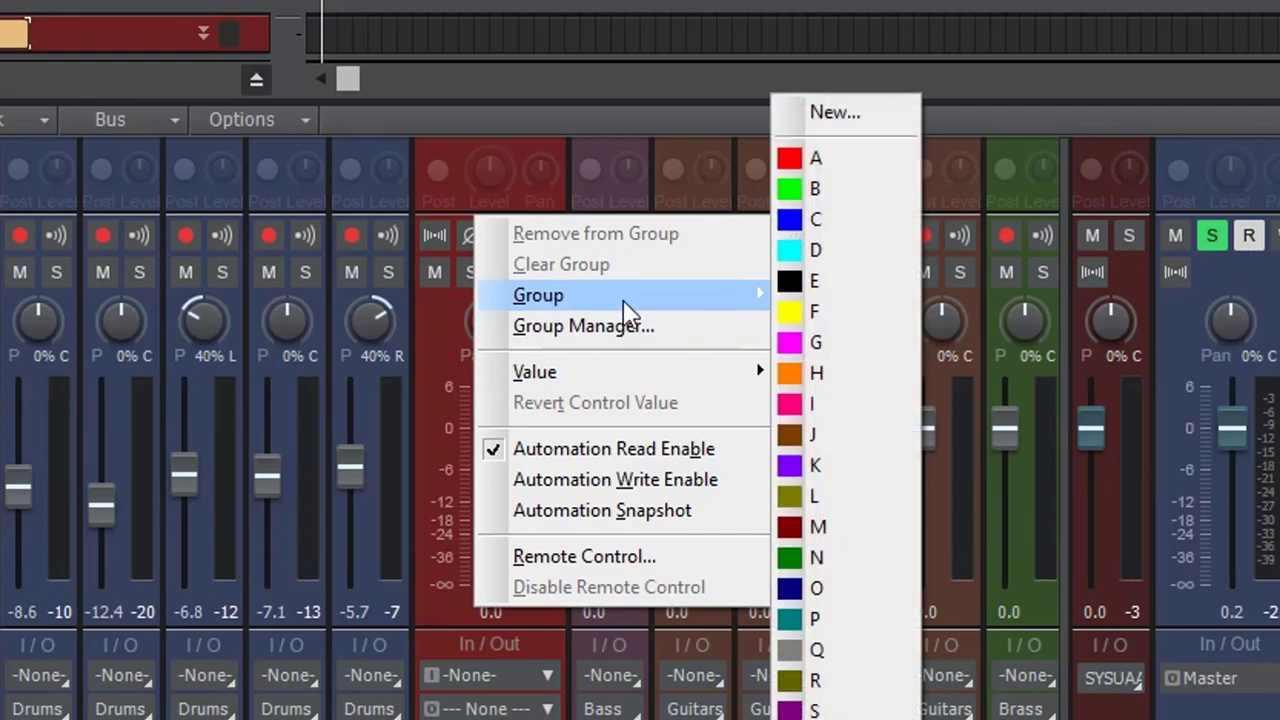
pyautogui.click(794, 160)
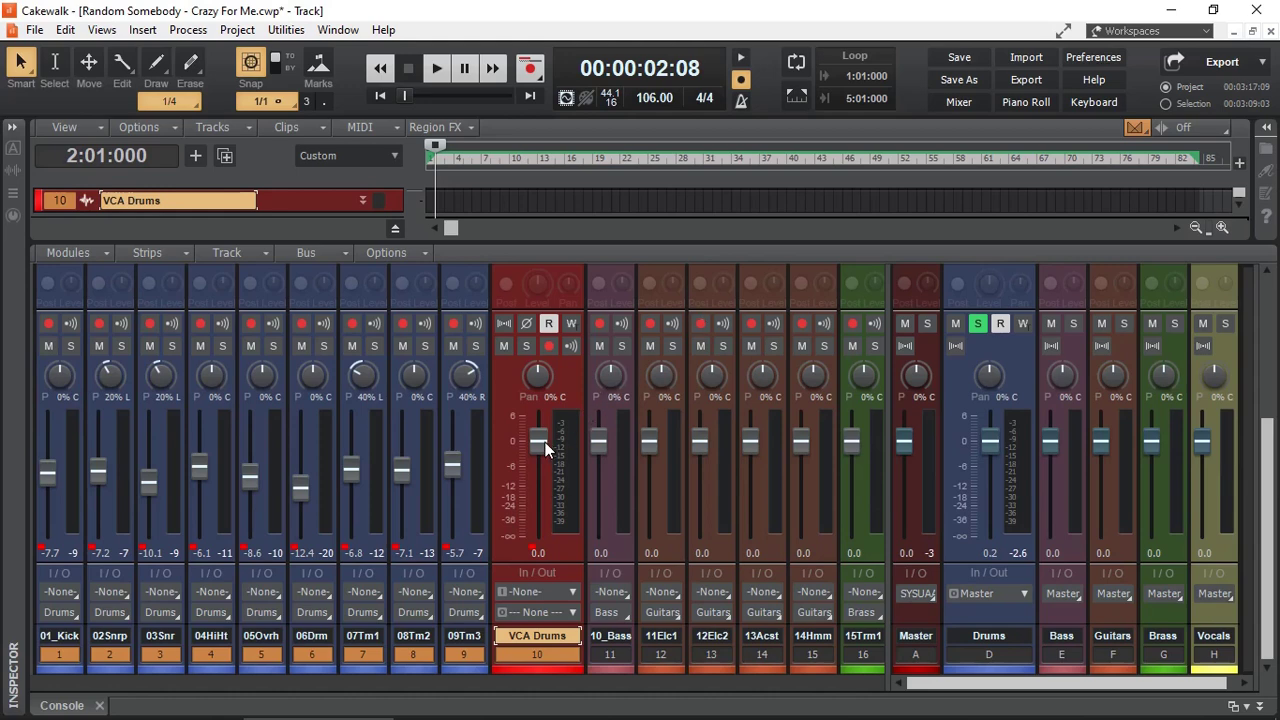
pyautogui.moveTo(542, 450)
pyautogui.scroll(-5, 541, 443)
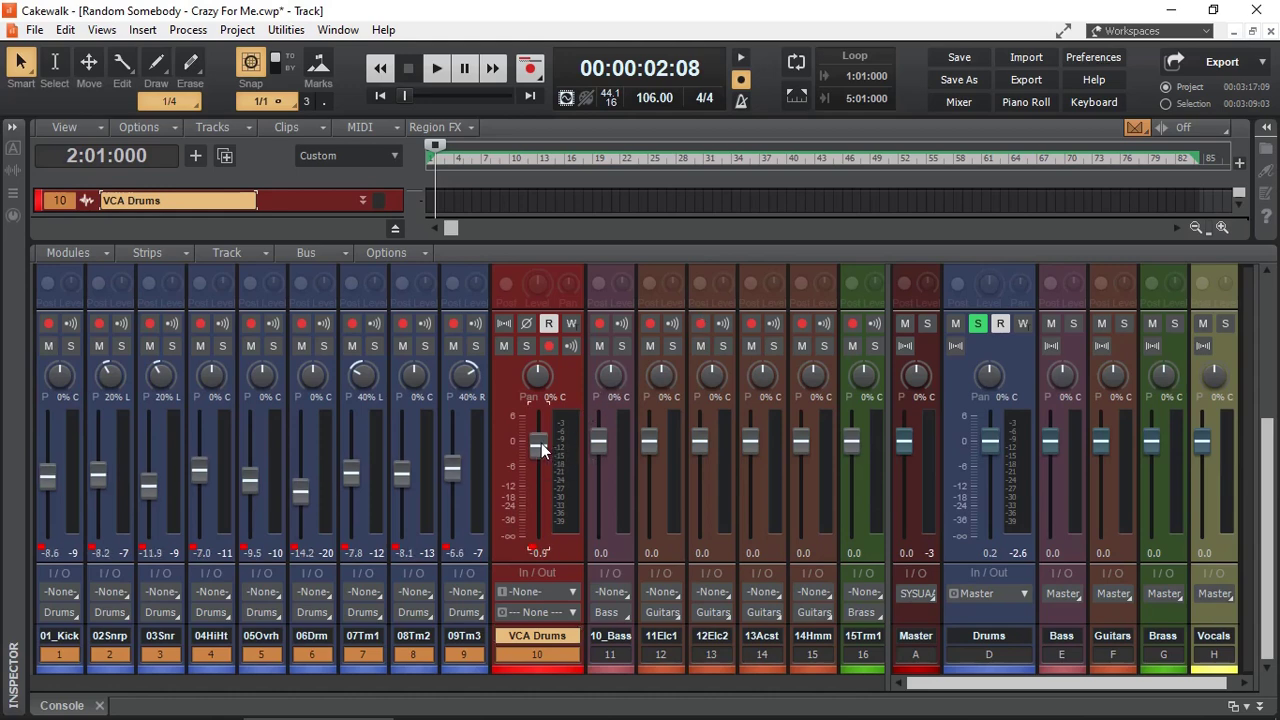
pyautogui.scroll(8, 541, 443)
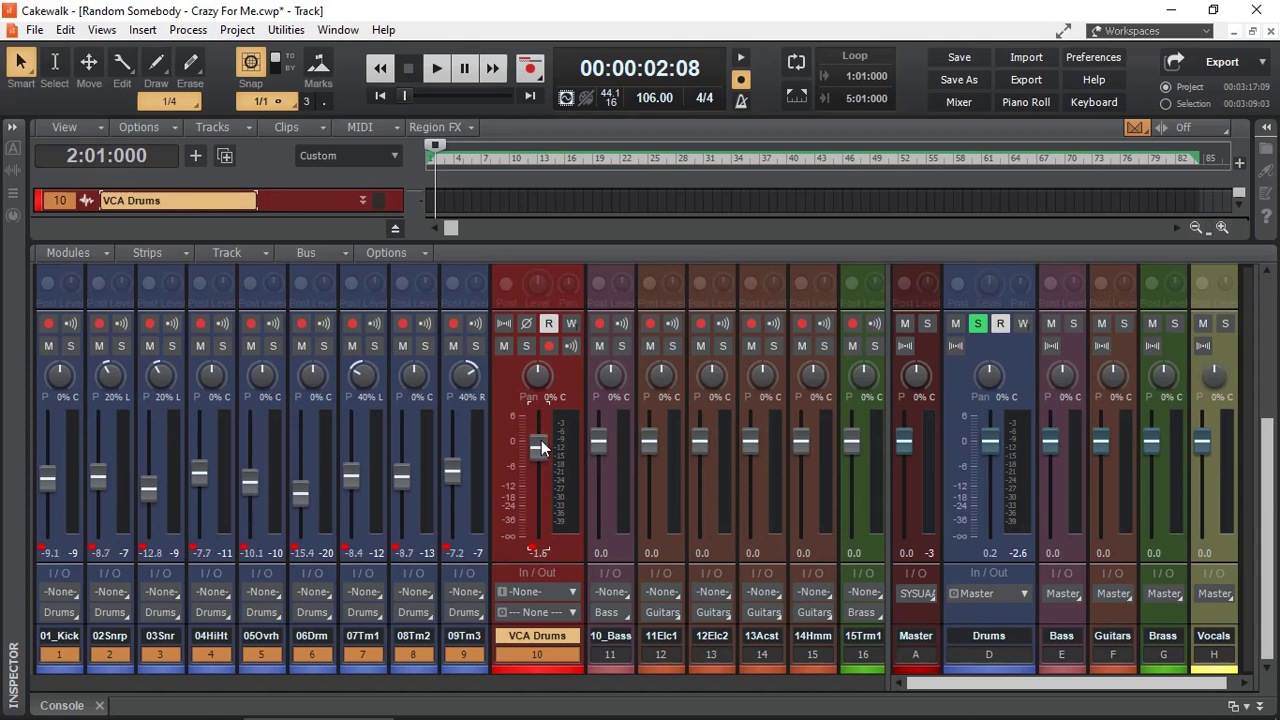
pyautogui.scroll(-8, 541, 443)
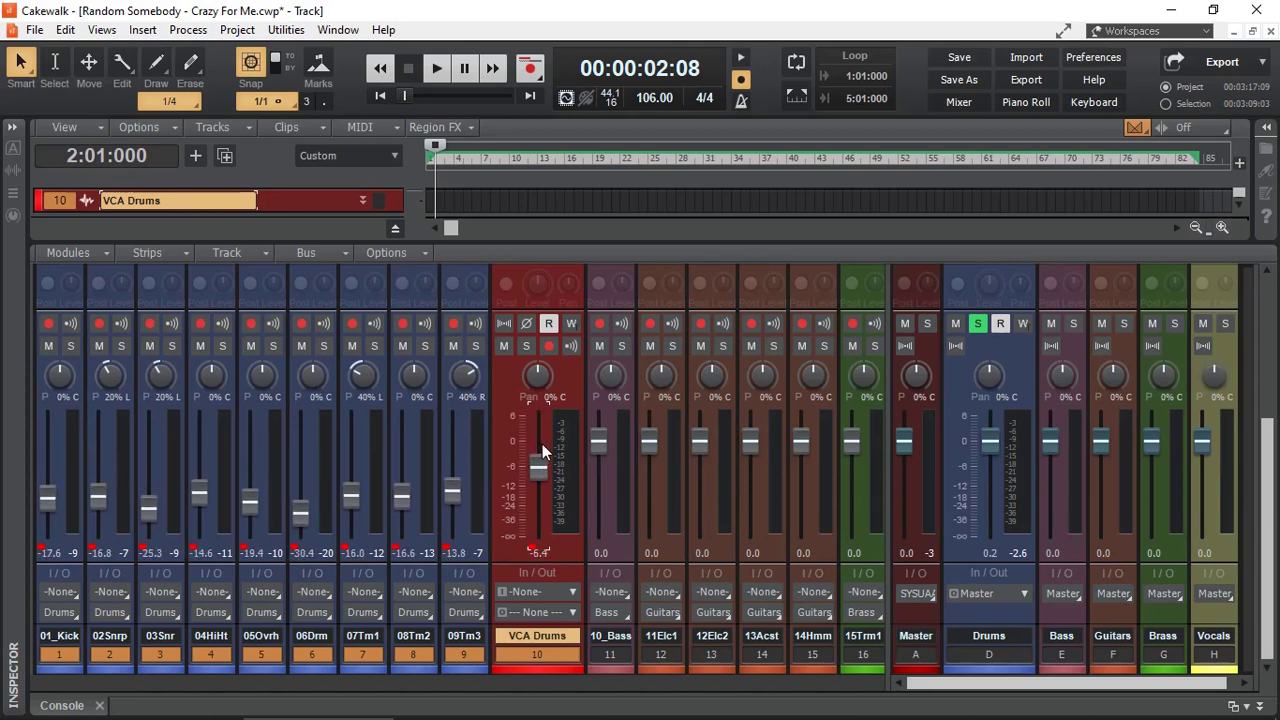
pyautogui.scroll(6, 541, 443)
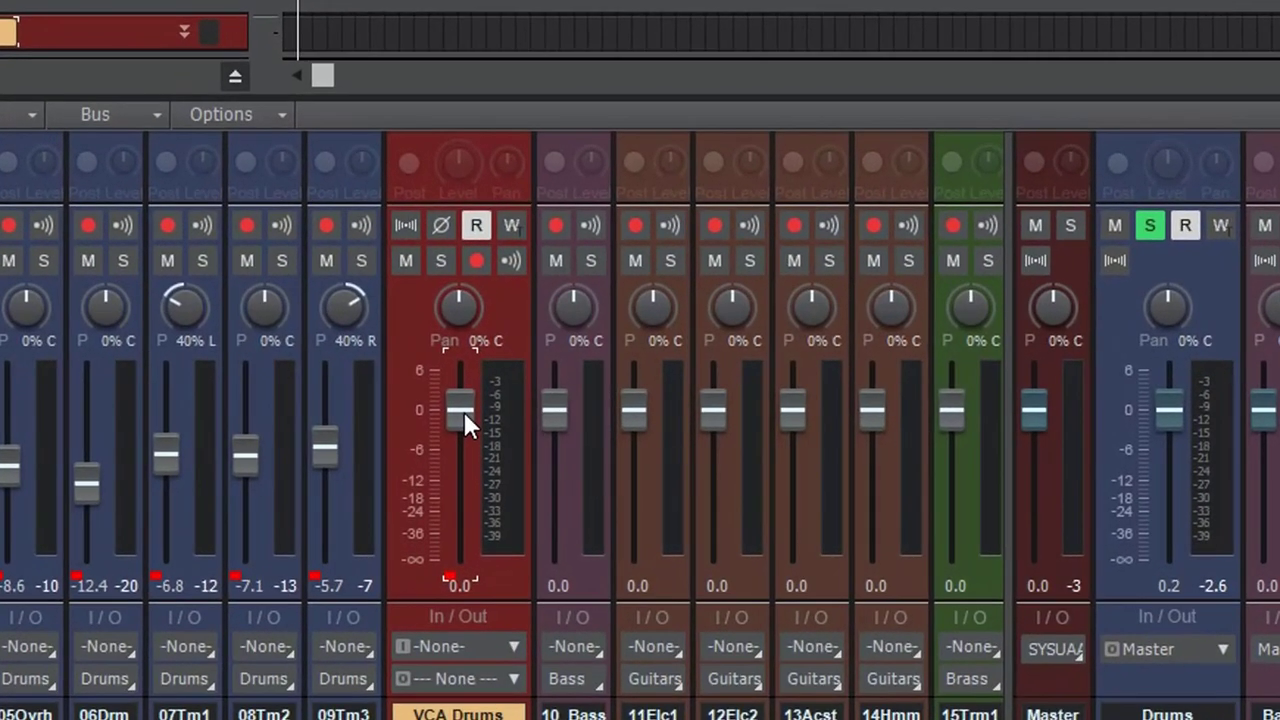
# Make group A a Relative group in the Group Manager.
pyautogui.rightClick(464, 412)
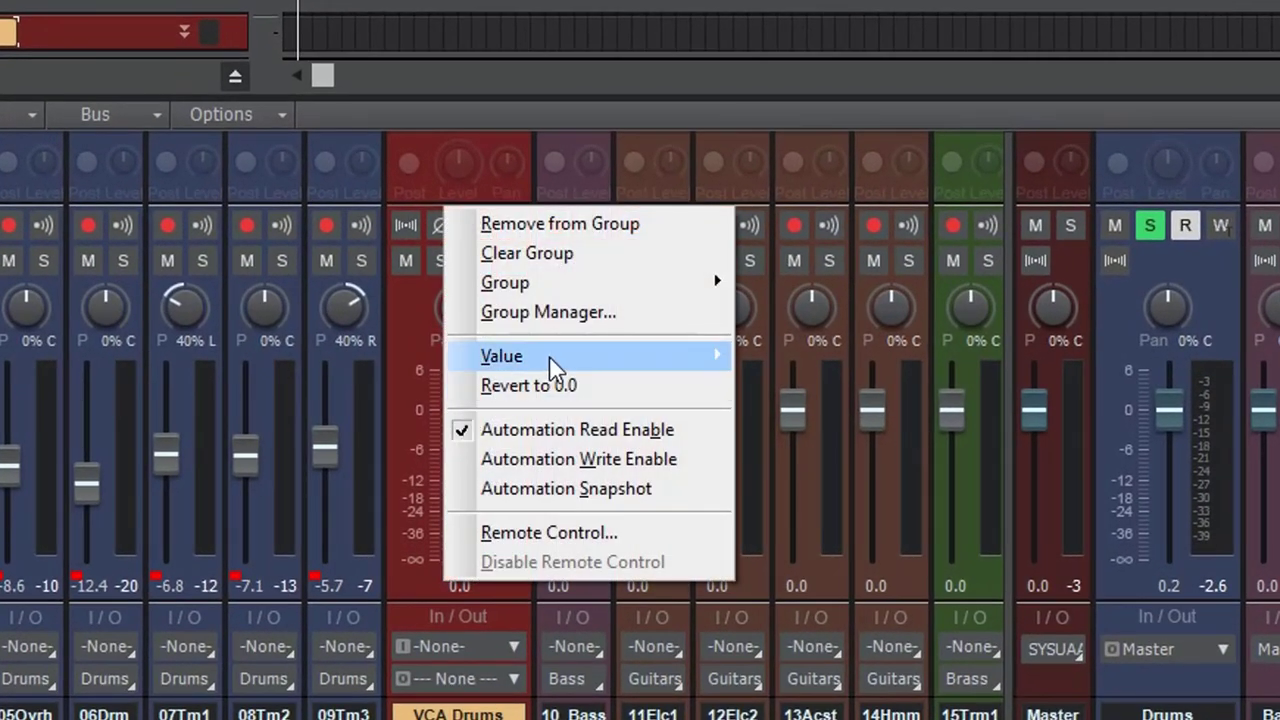
pyautogui.click(556, 320)
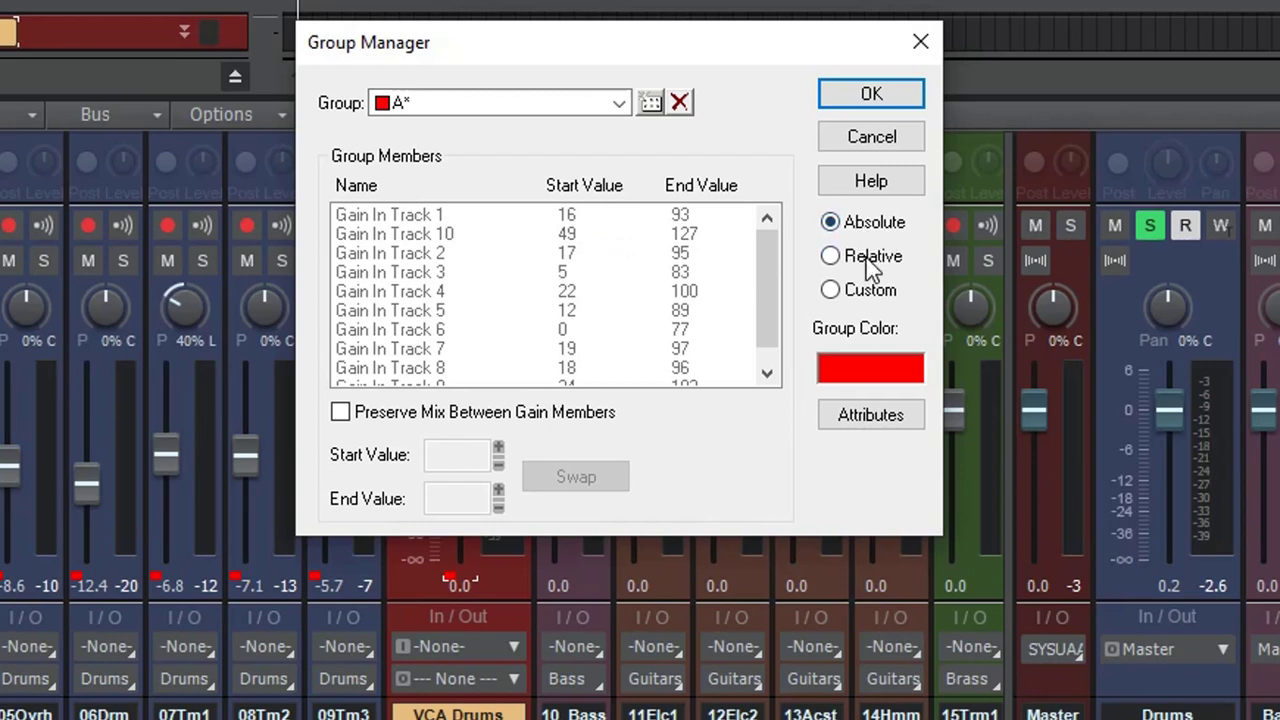
pyautogui.click(871, 262)
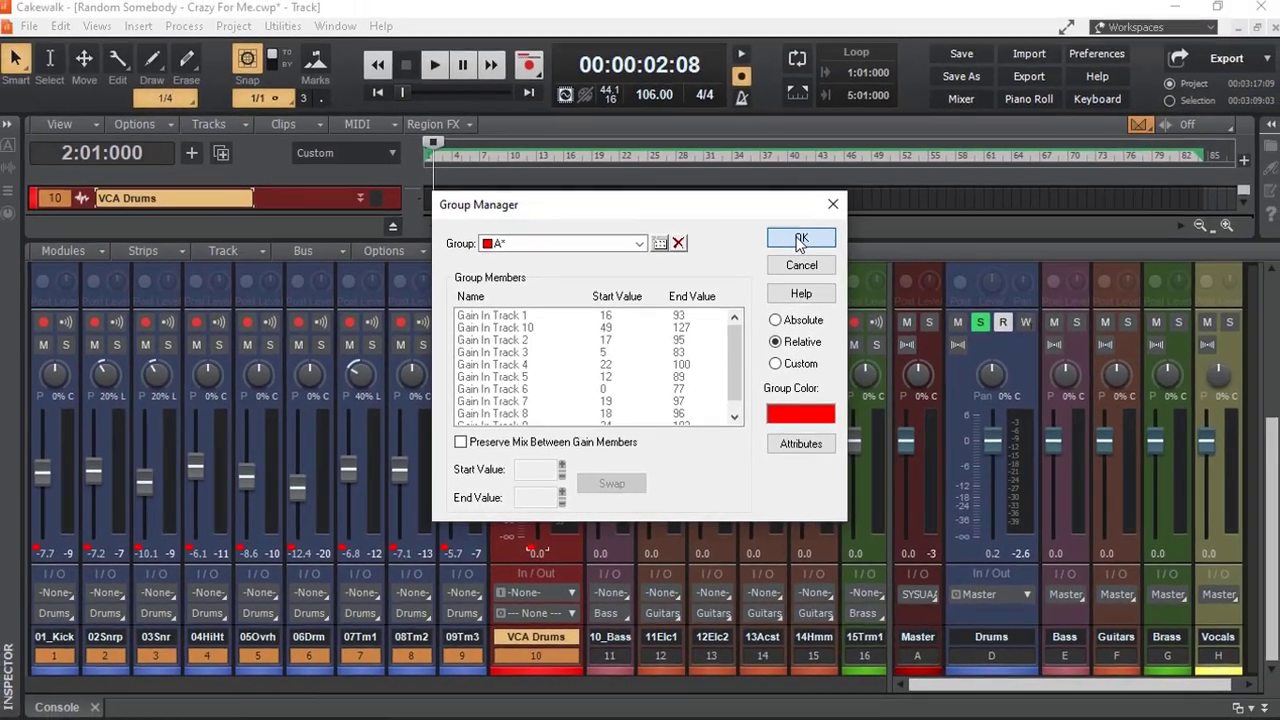
pyautogui.click(870, 95)
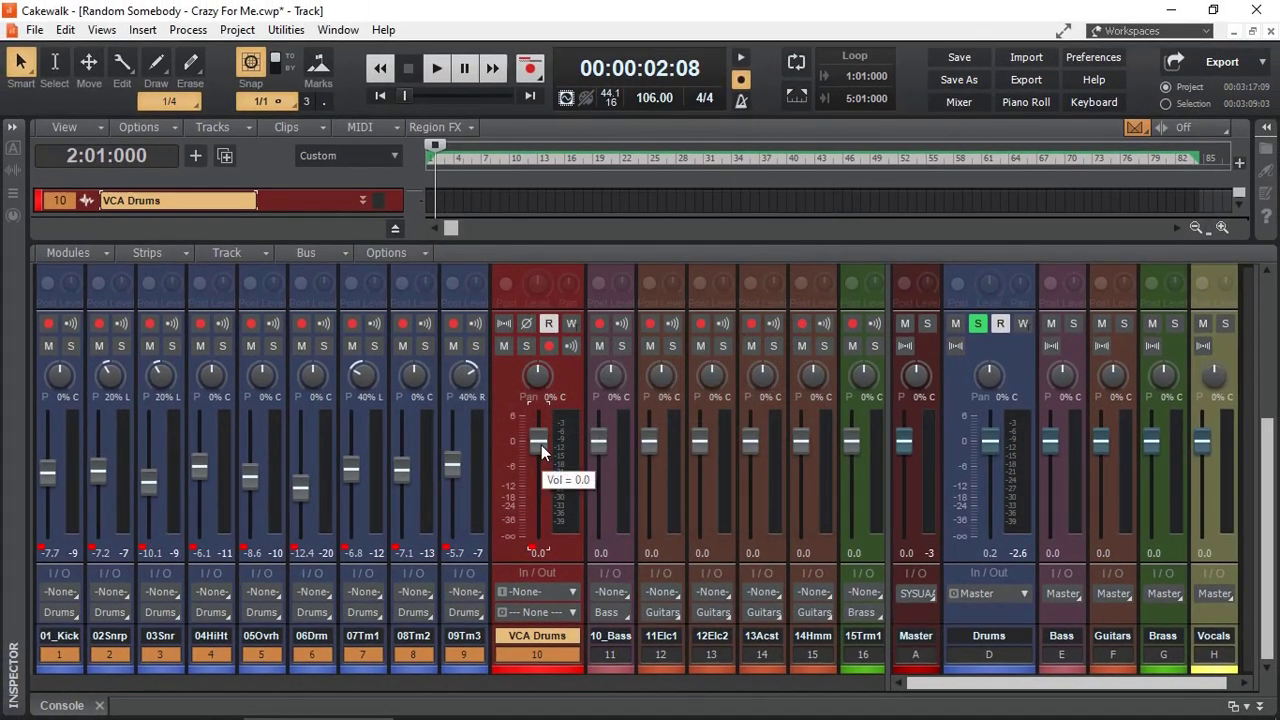
# Move the VCA Drums fader down and up to test the group, leaving it near 0.1 dB.
pyautogui.scroll(-10, 540, 441)
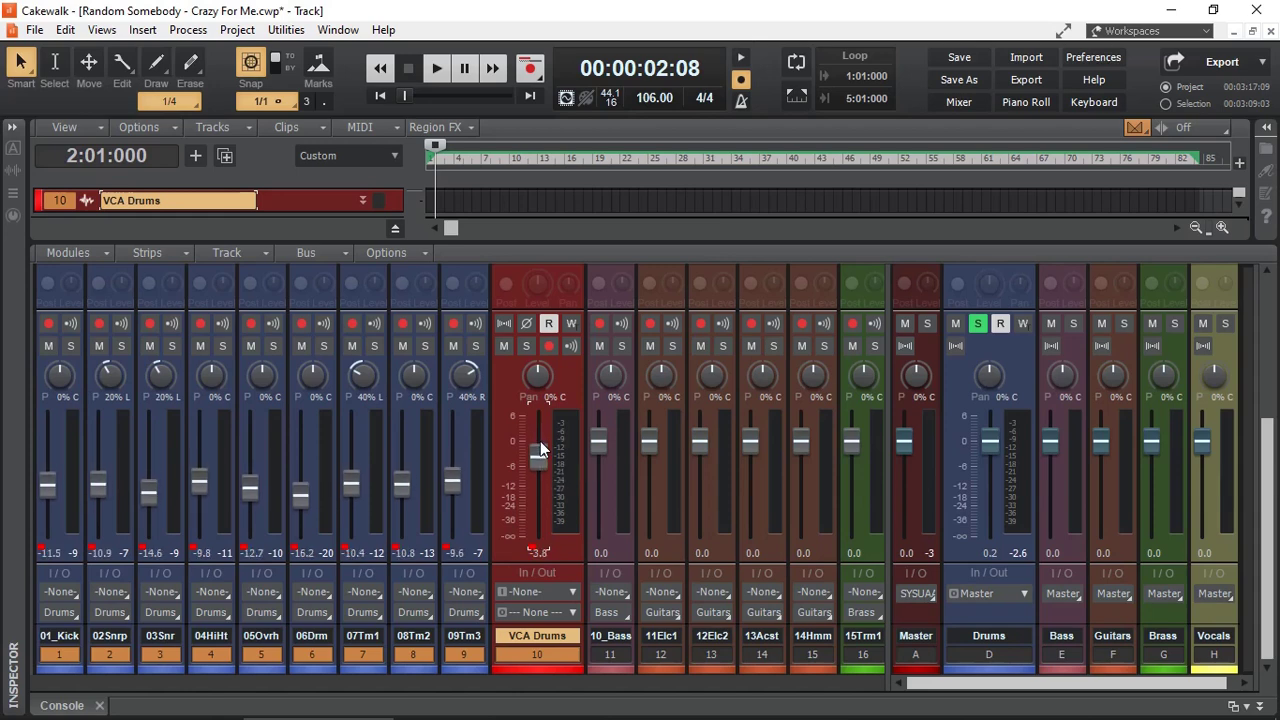
pyautogui.scroll(-8, 540, 441)
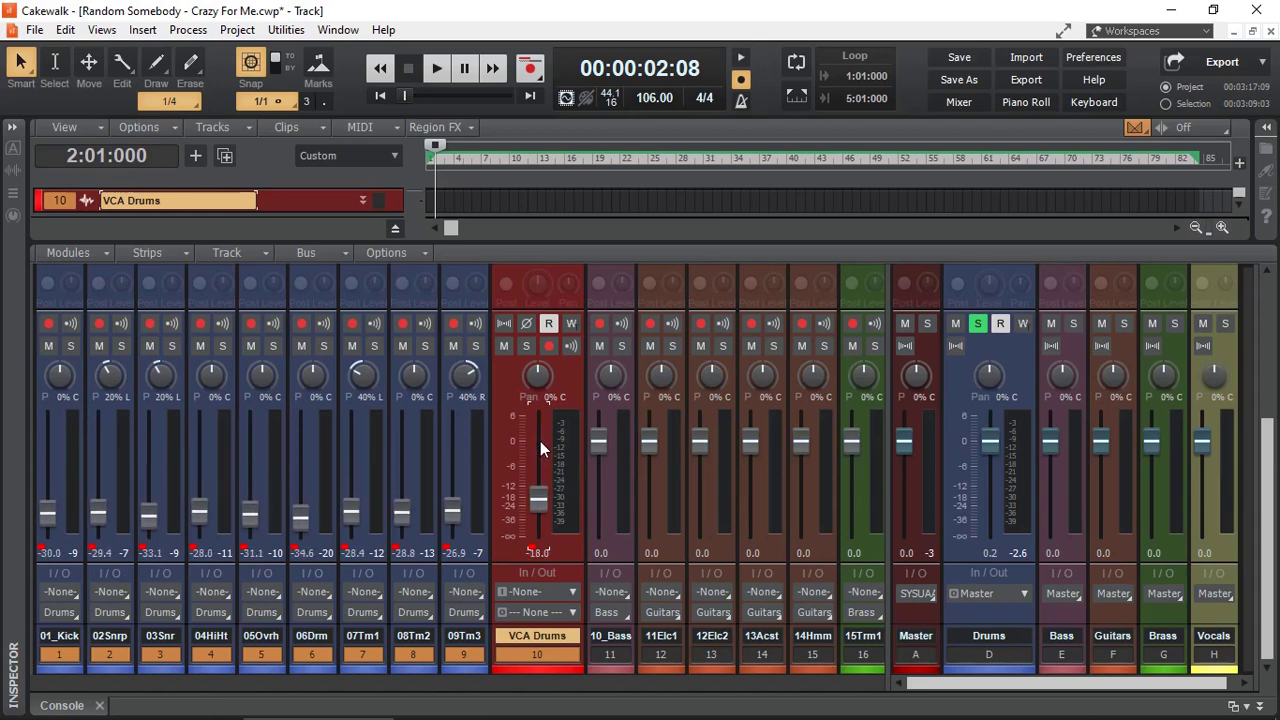
pyautogui.scroll(-1, 540, 441)
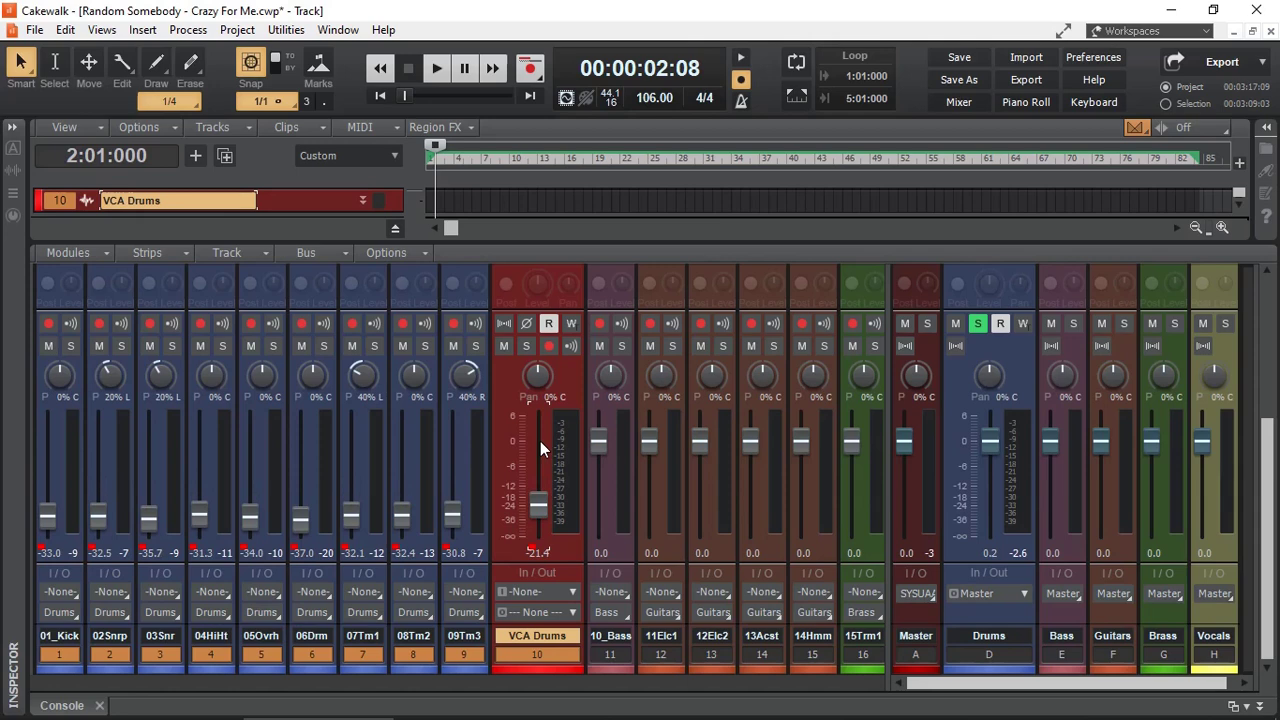
pyautogui.scroll(15, 540, 441)
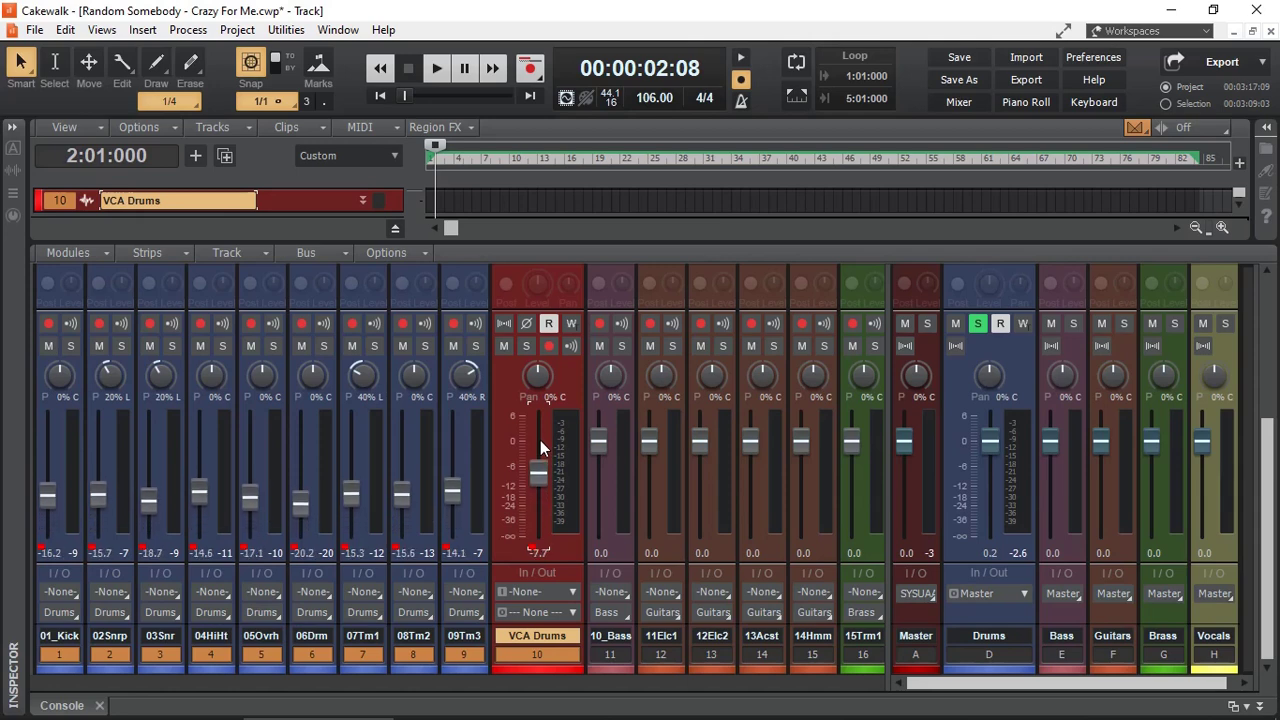
pyautogui.scroll(3, 540, 441)
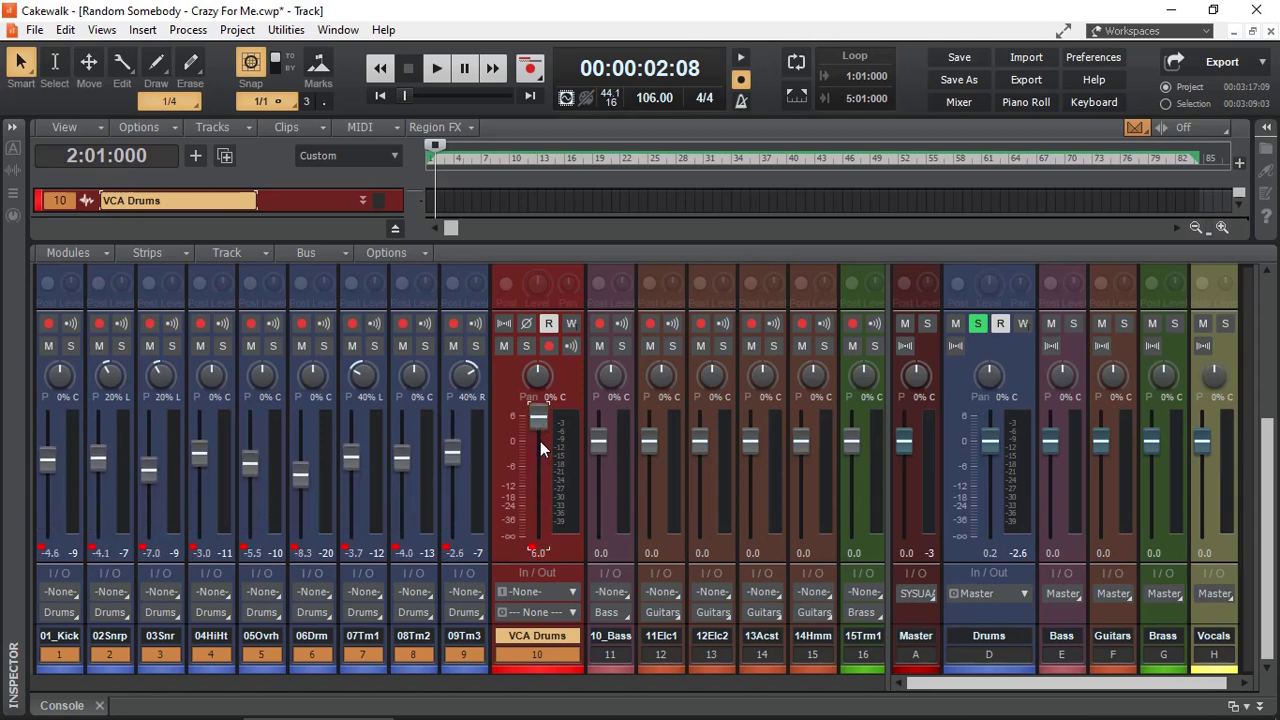
pyautogui.scroll(-6, 540, 441)
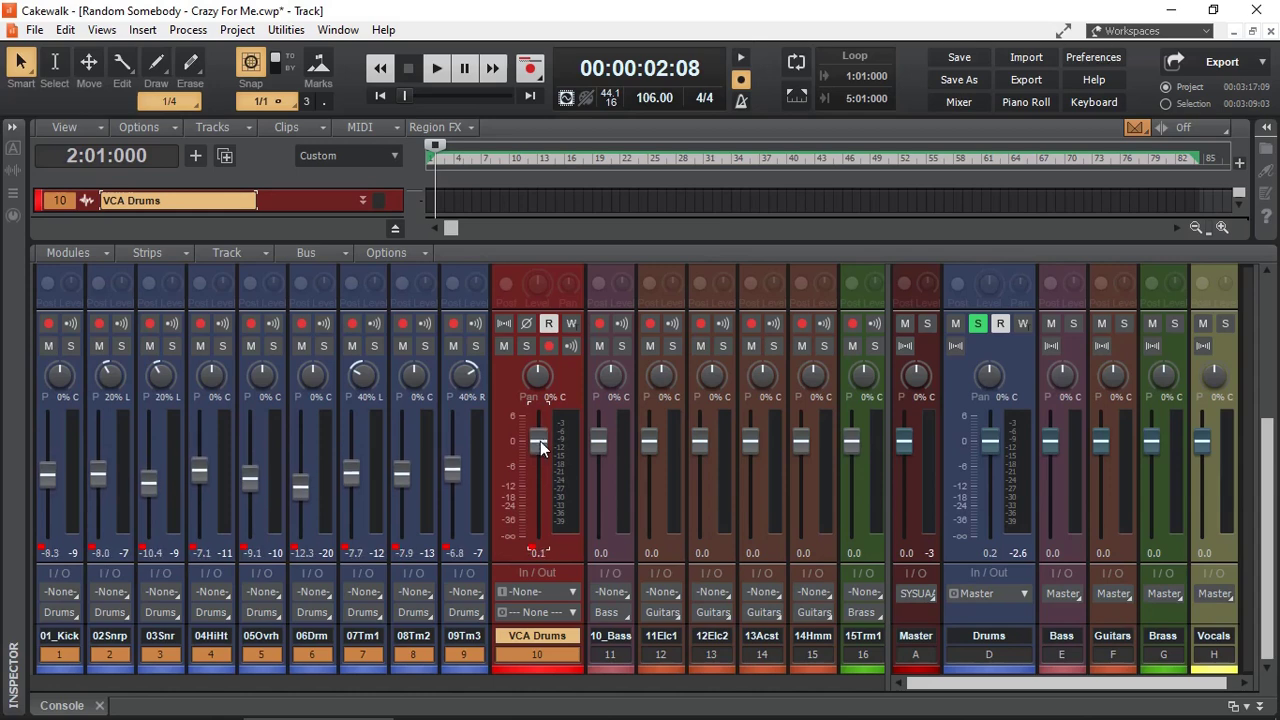
pyautogui.scroll(-2, 540, 441)
pyautogui.scroll(-3, 536, 442)
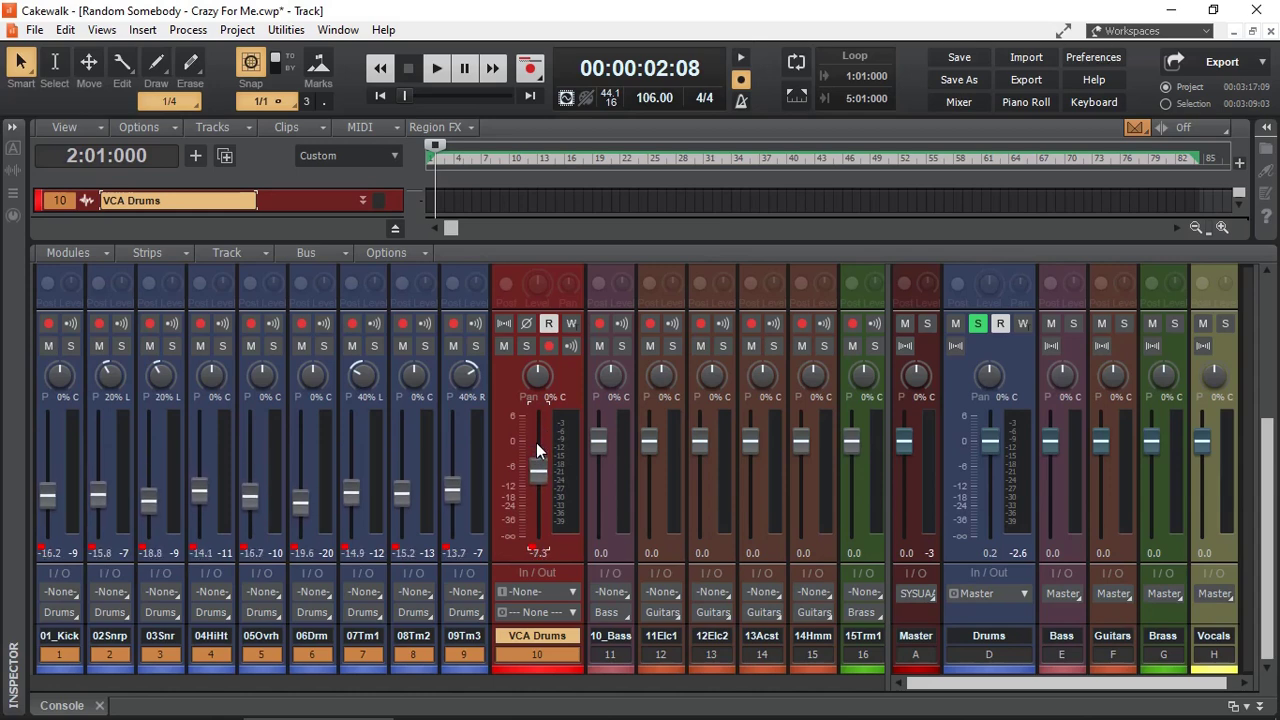
pyautogui.scroll(4, 536, 442)
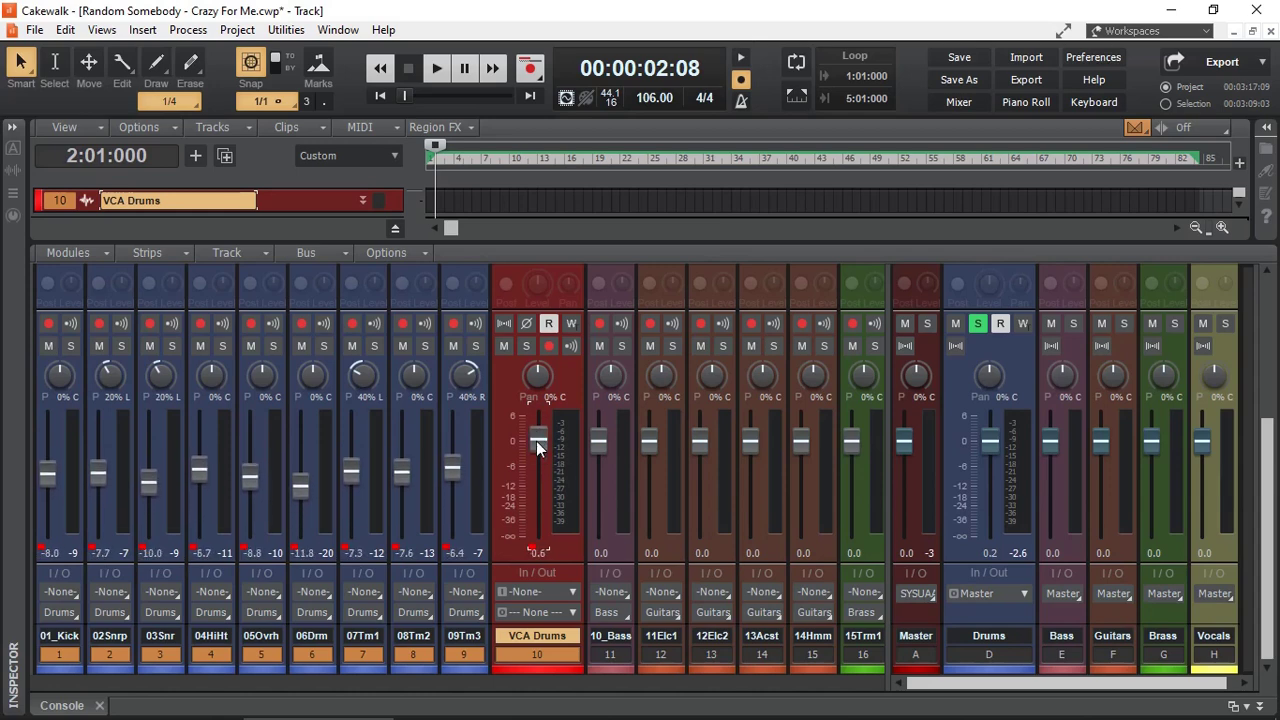
pyautogui.scroll(6, 536, 447)
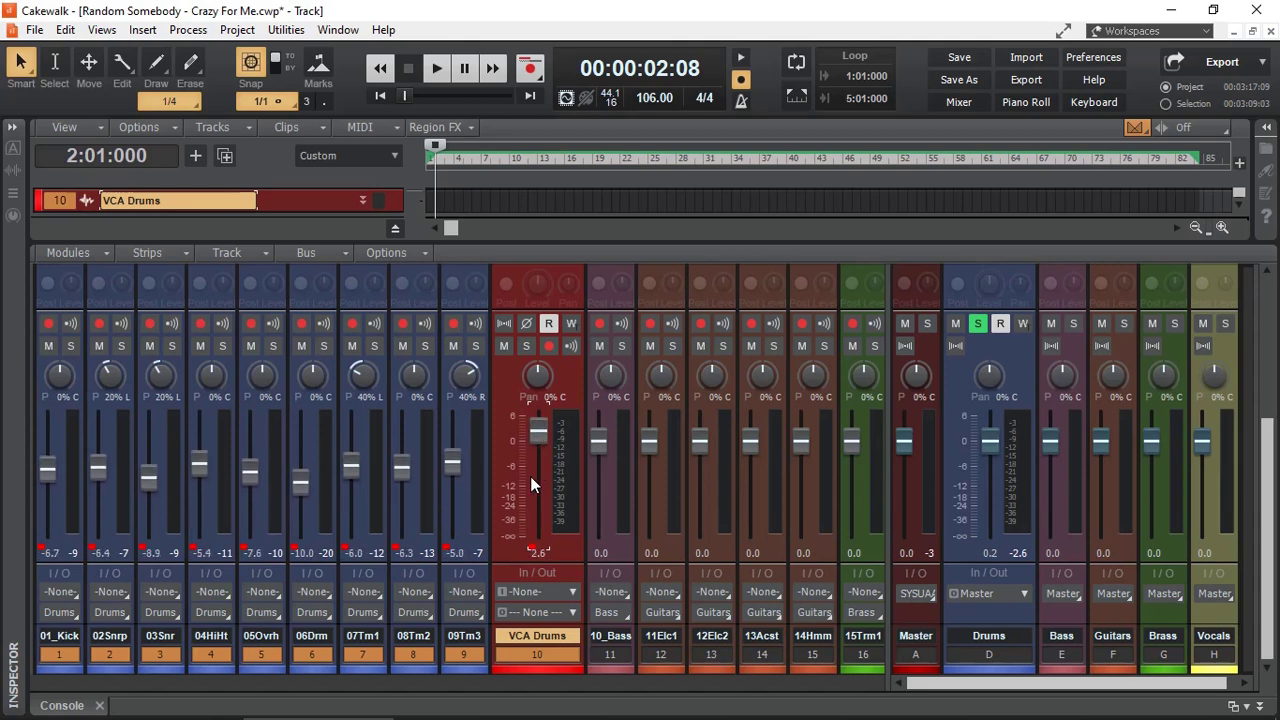
pyautogui.scroll(-5, 530, 476)
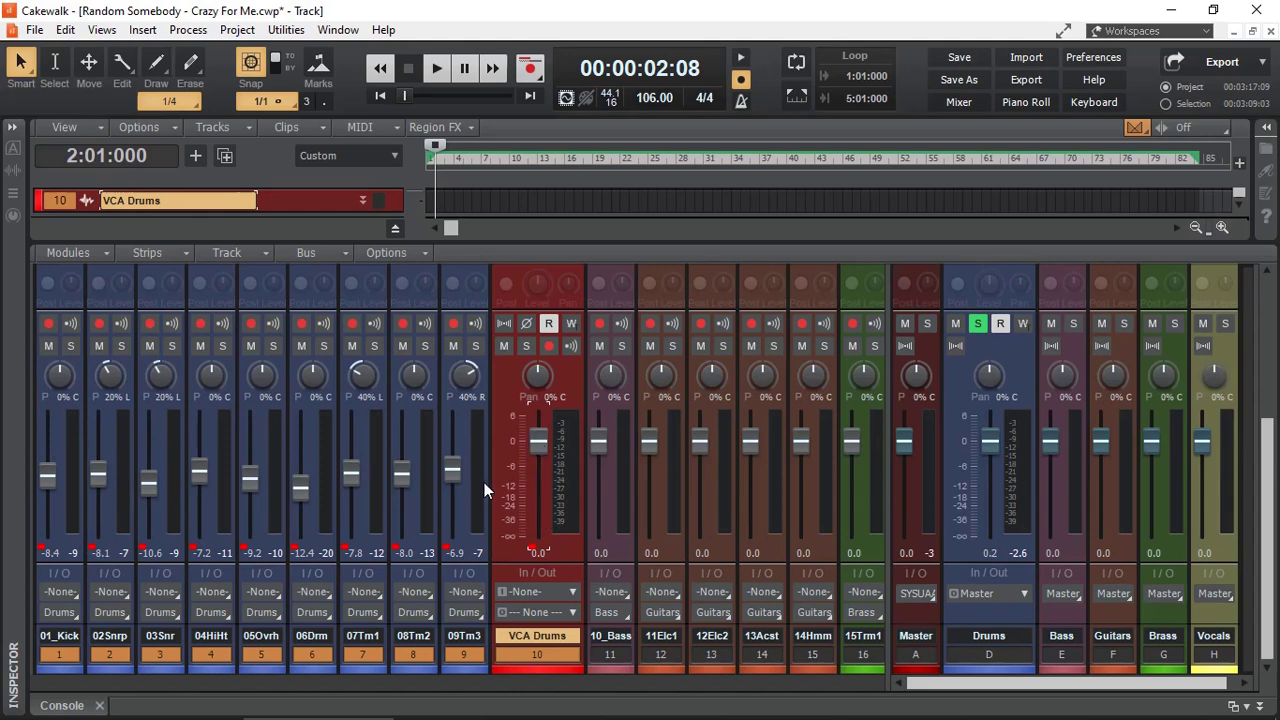
pyautogui.moveTo(452, 476)
pyautogui.moveTo(541, 478)
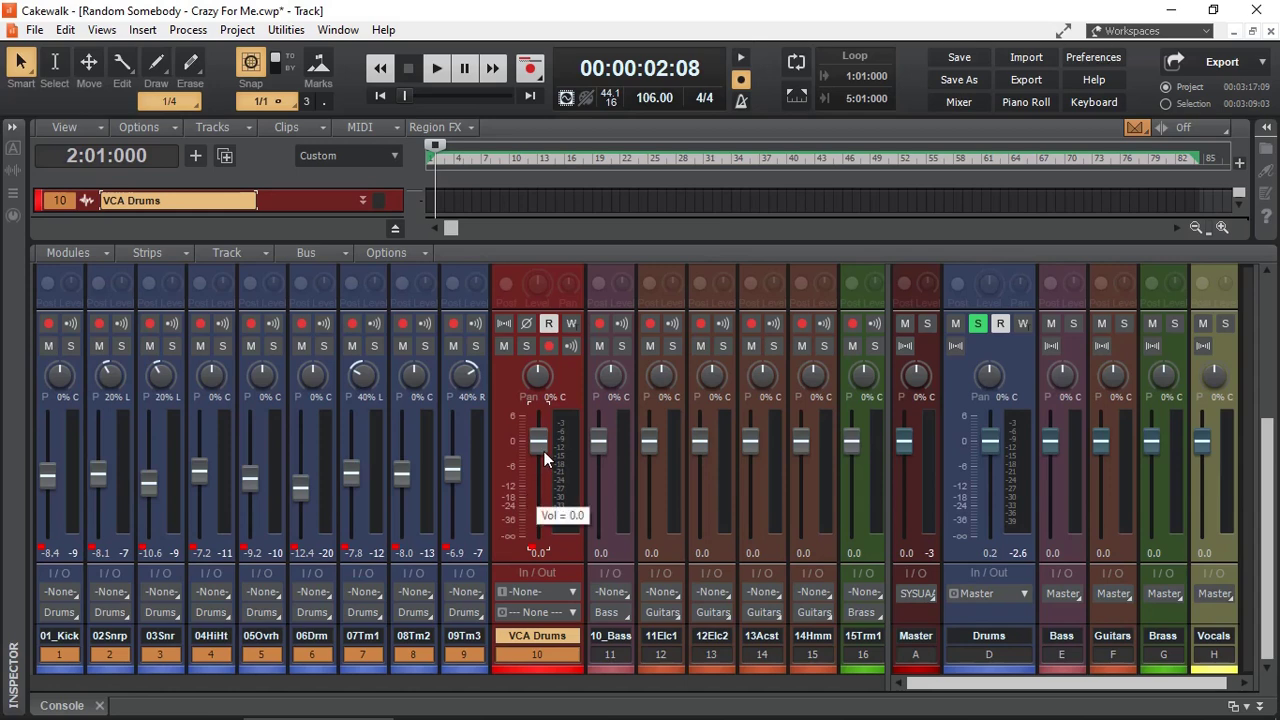
pyautogui.scroll(-6, 541, 445)
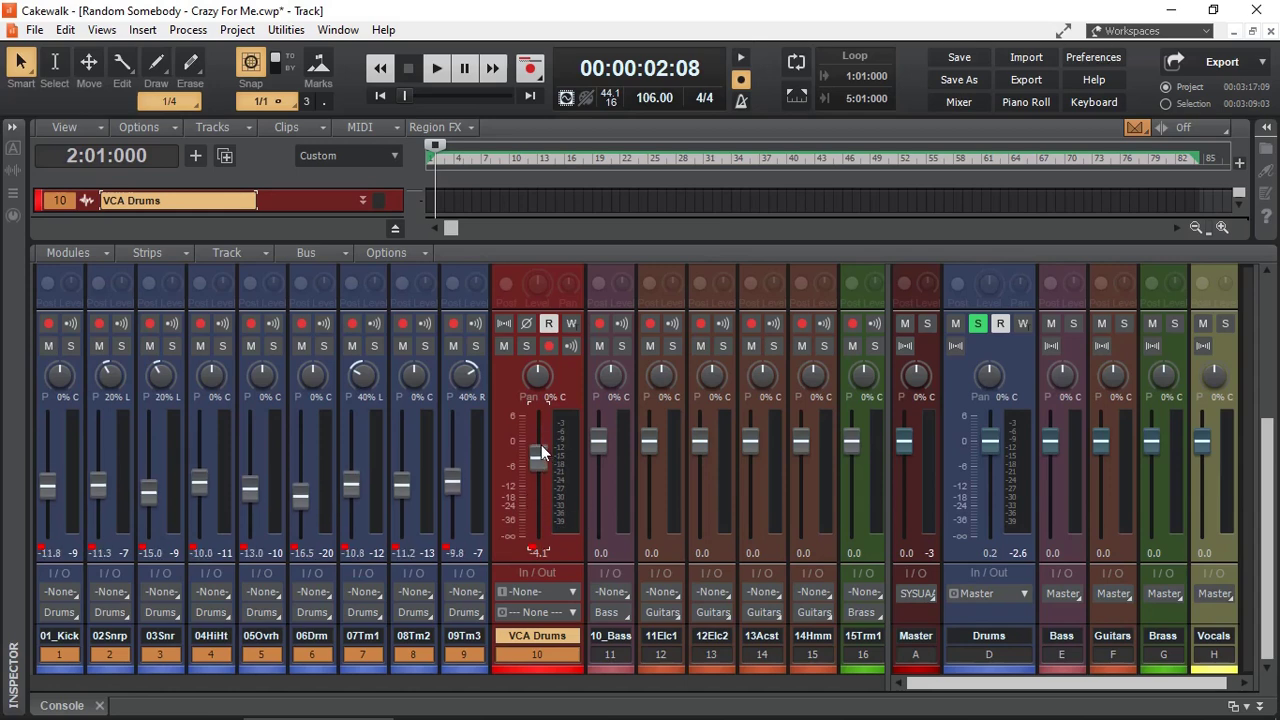
pyautogui.scroll(6, 541, 445)
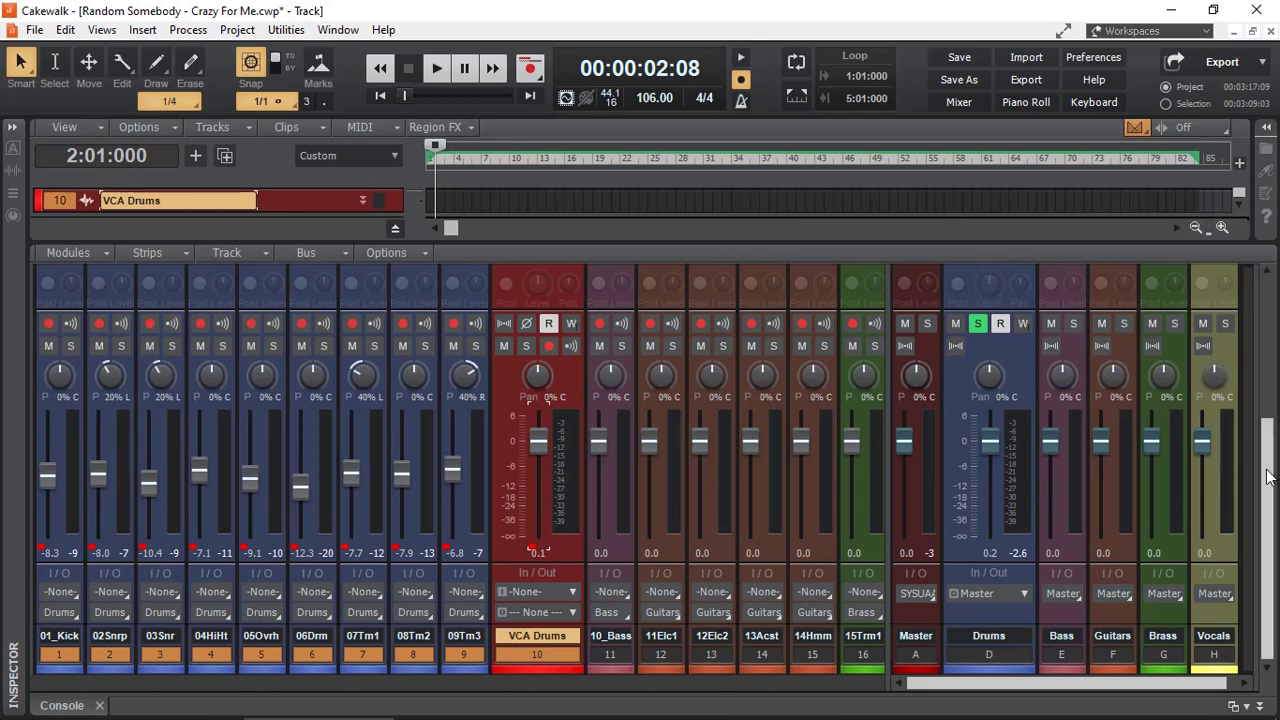
# Select the Drums bus and show its ProChannel modules.
pyautogui.scroll(5, 1084, 409)
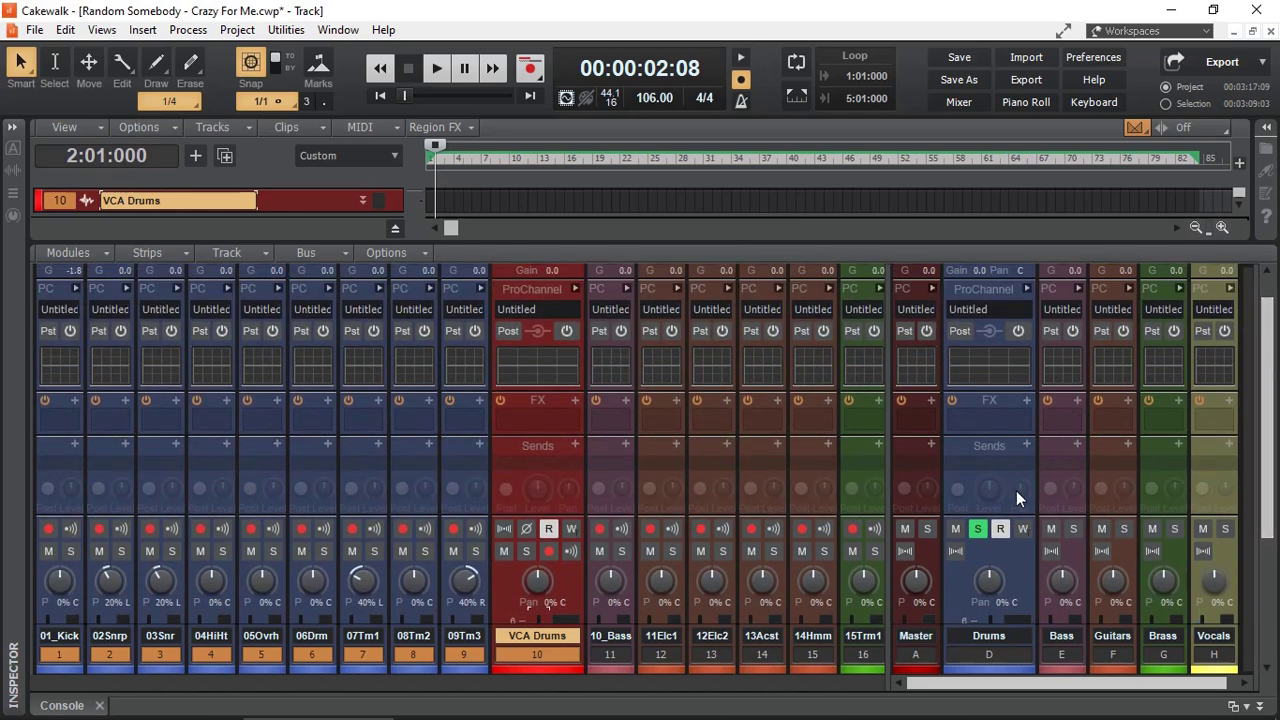
pyautogui.click(998, 654)
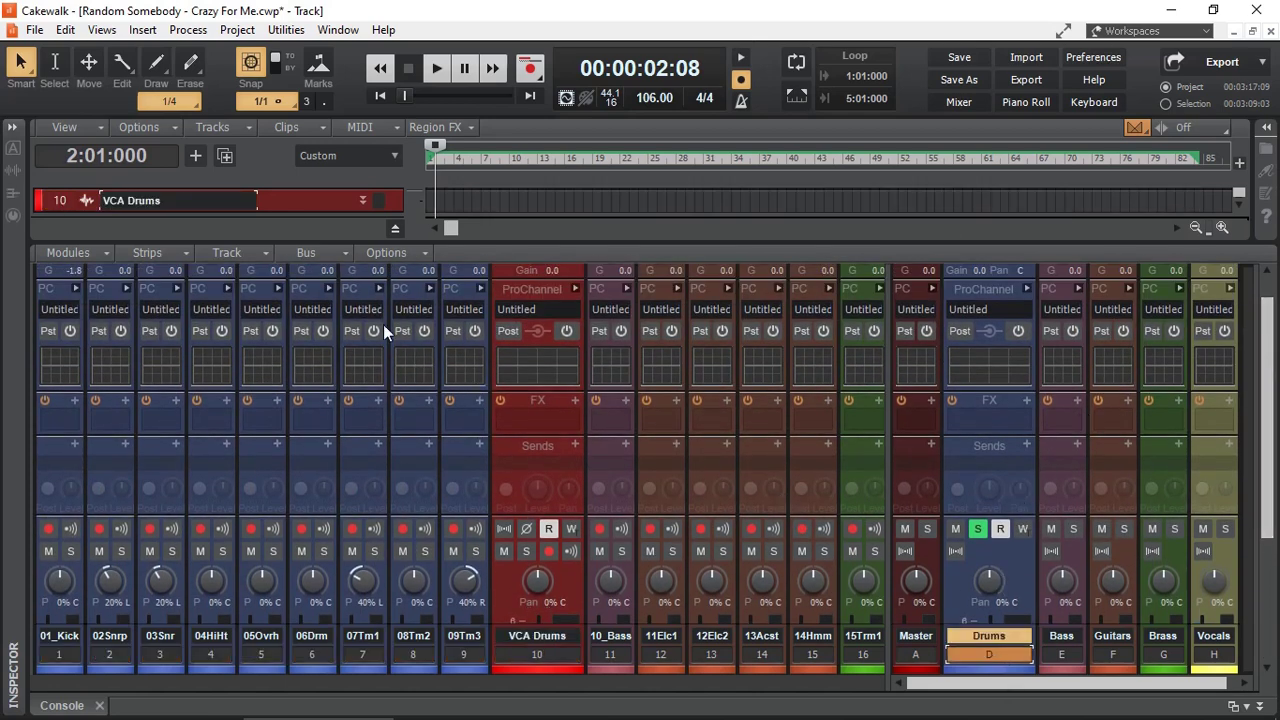
pyautogui.click(13, 216)
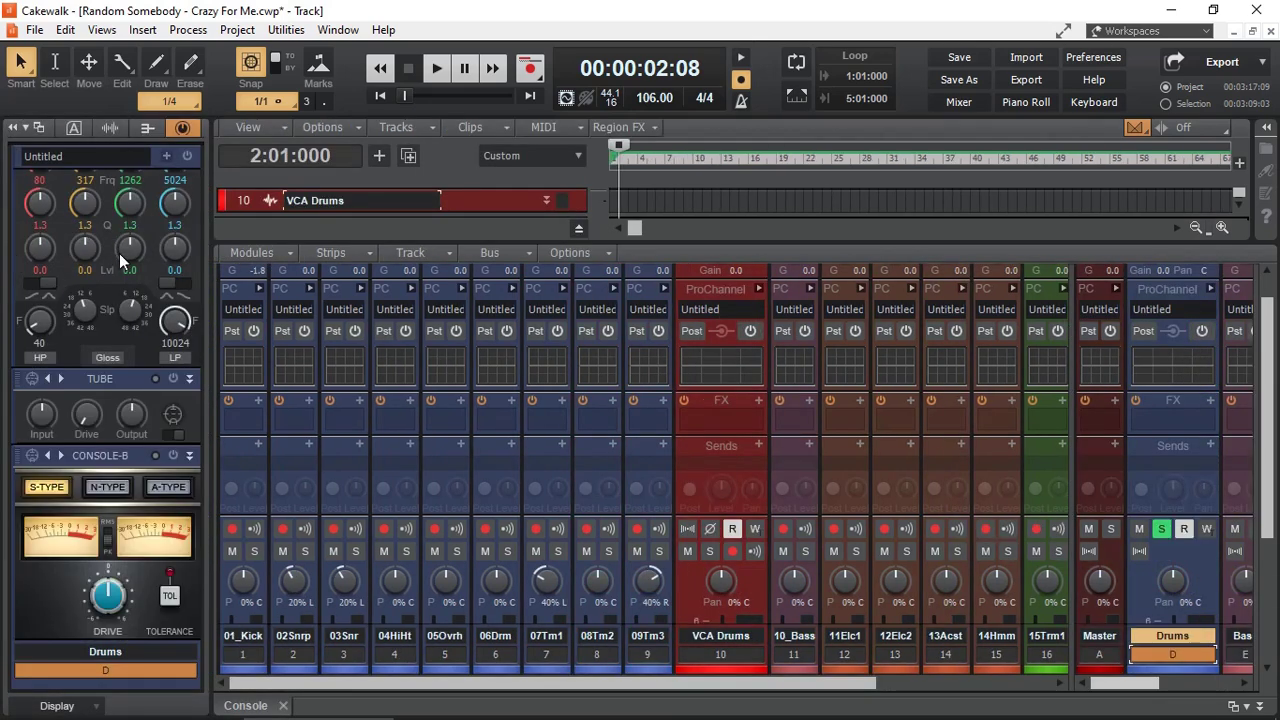
pyautogui.scroll(8, 119, 253)
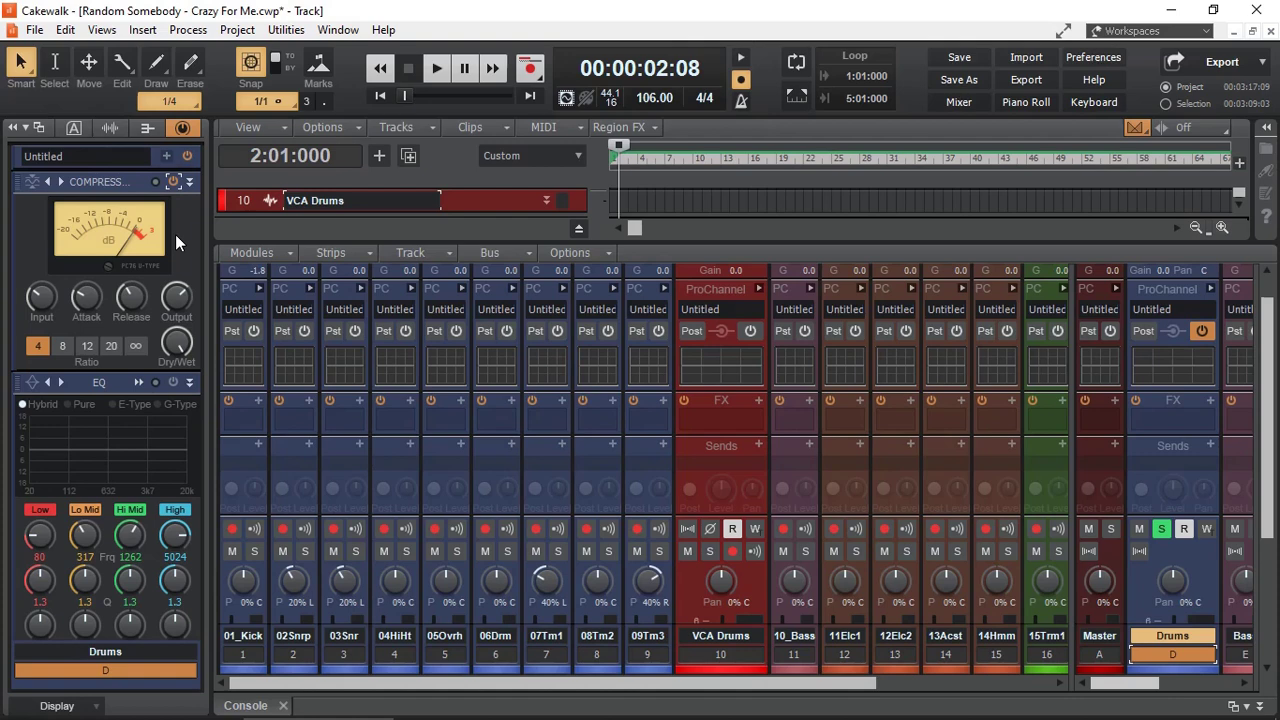
# During playback, raise the compressor Input to 10.3 dB and set Ratio to 12.
pyautogui.press('space')
pyautogui.moveTo(40, 300)
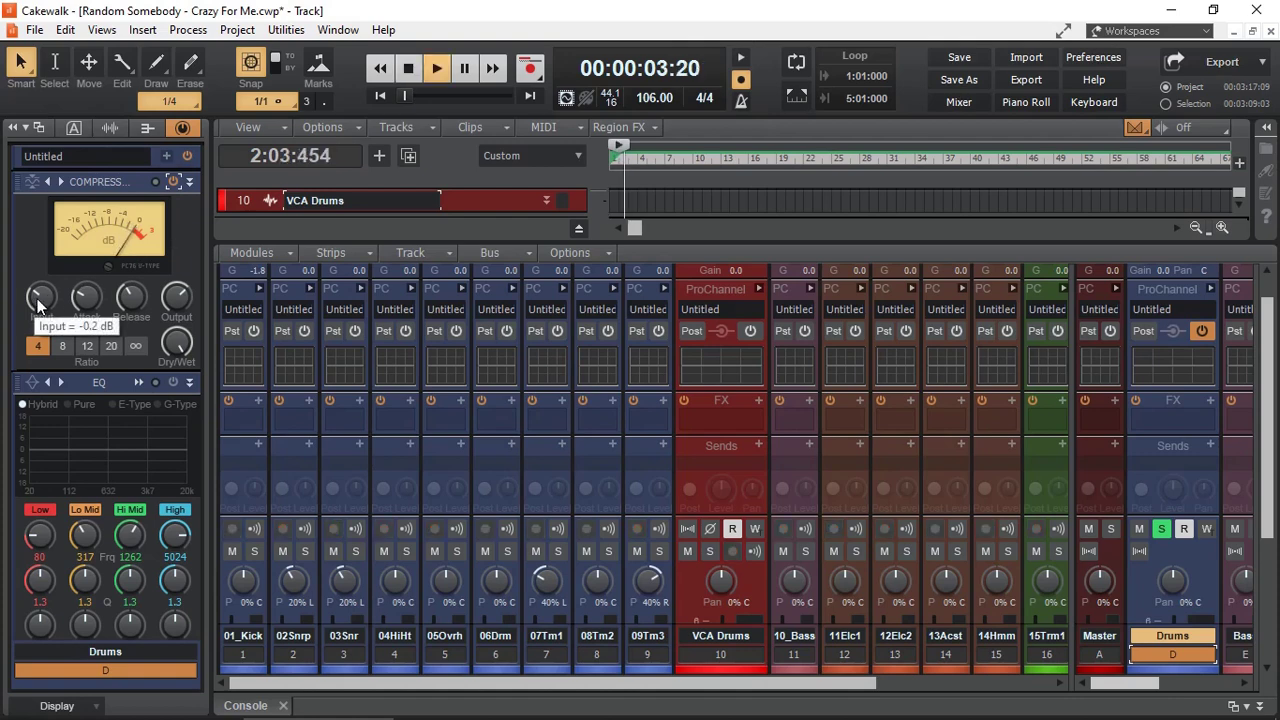
pyautogui.scroll(8, 40, 298)
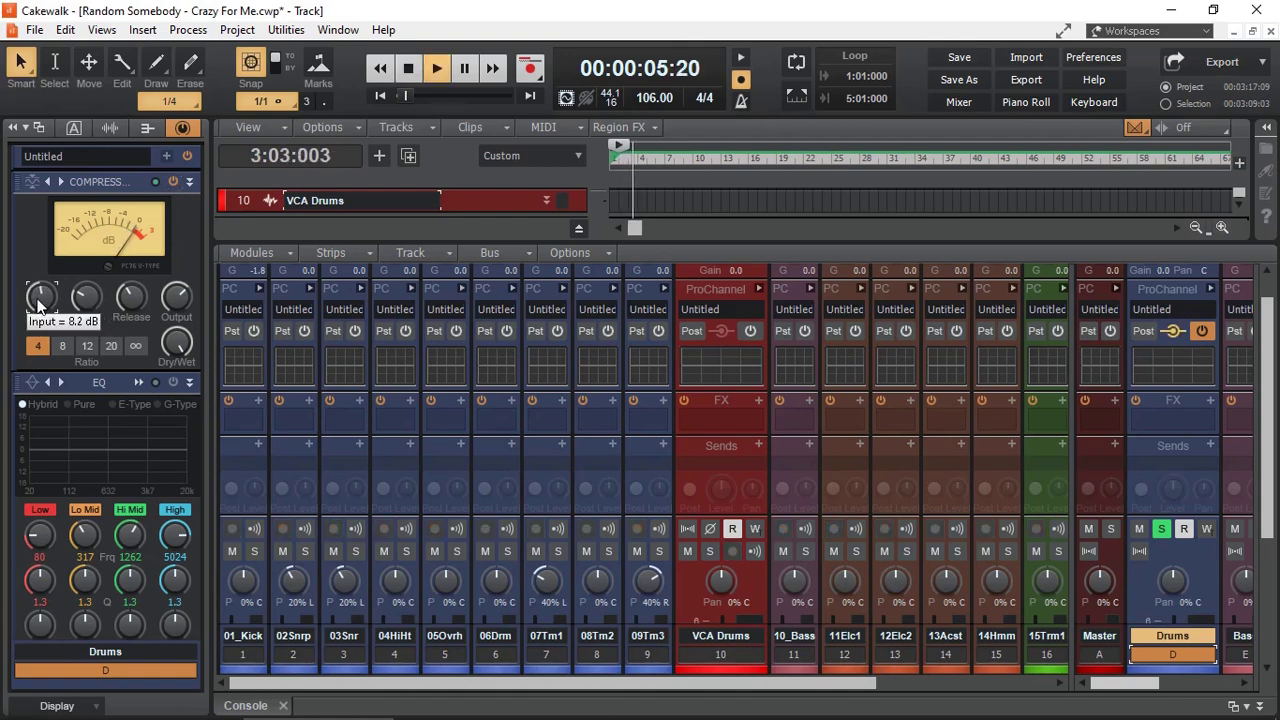
pyautogui.scroll(2, 40, 298)
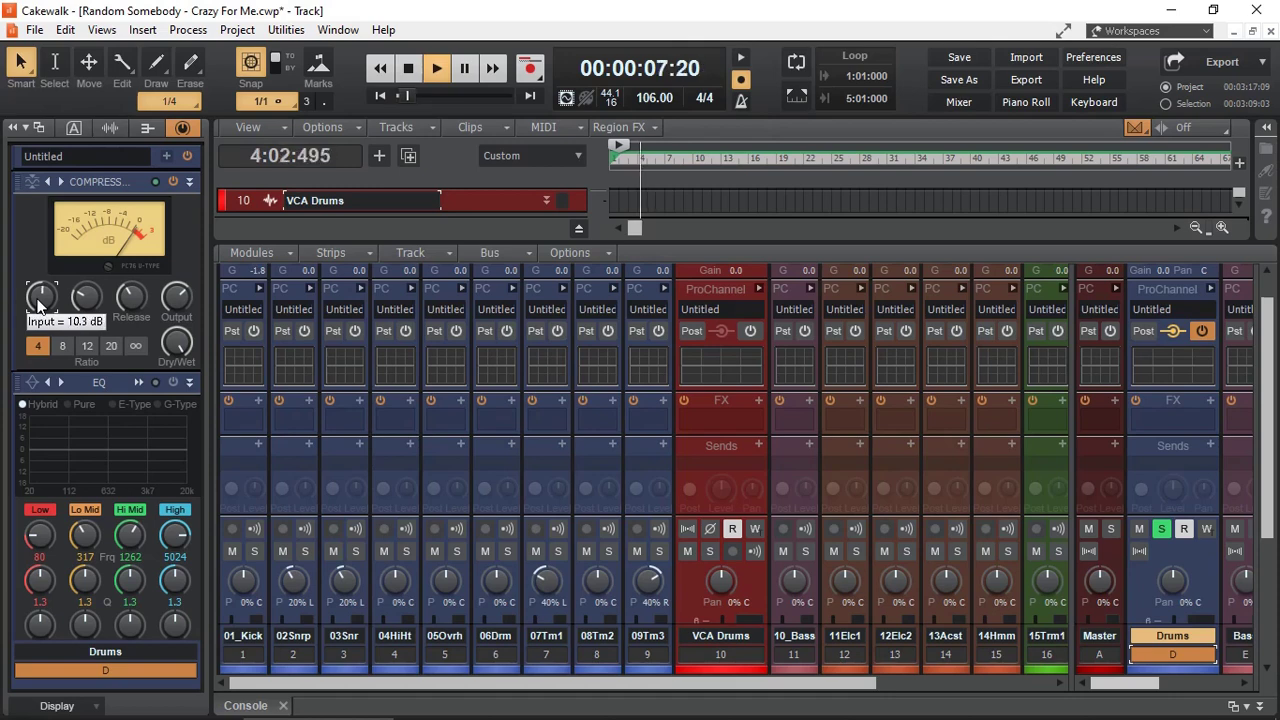
pyautogui.click(87, 346)
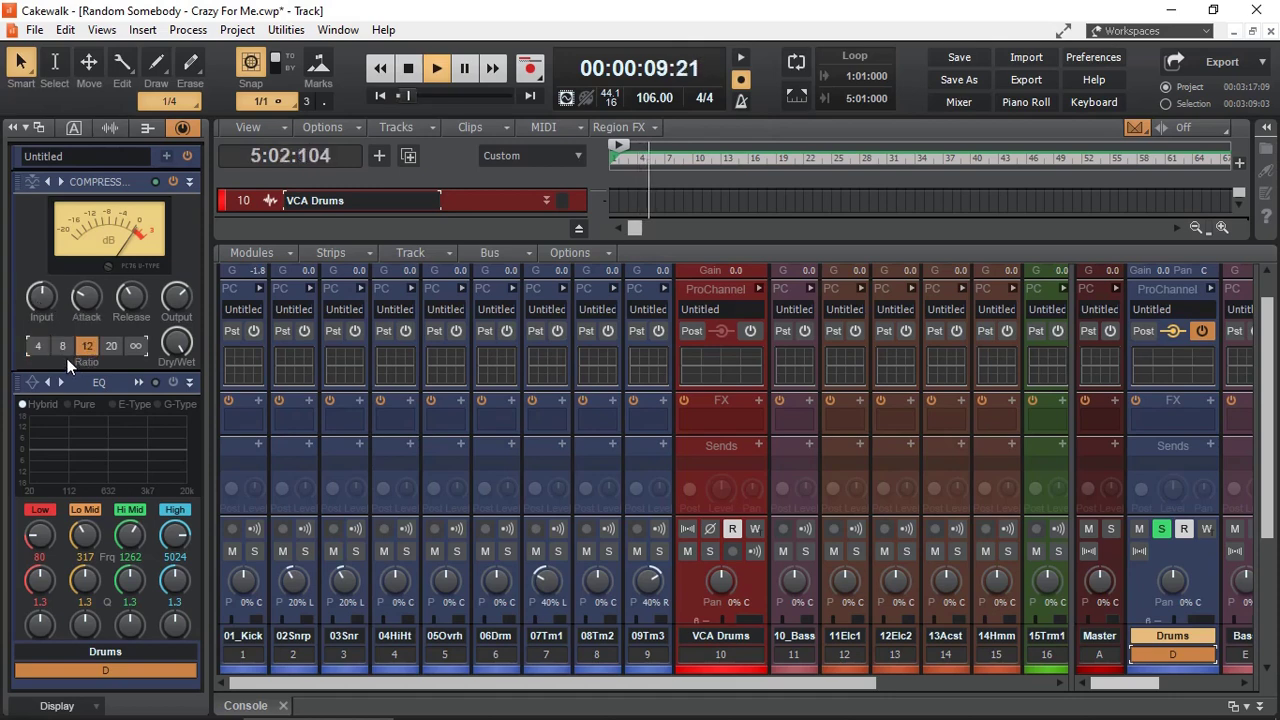
pyautogui.click(41, 300)
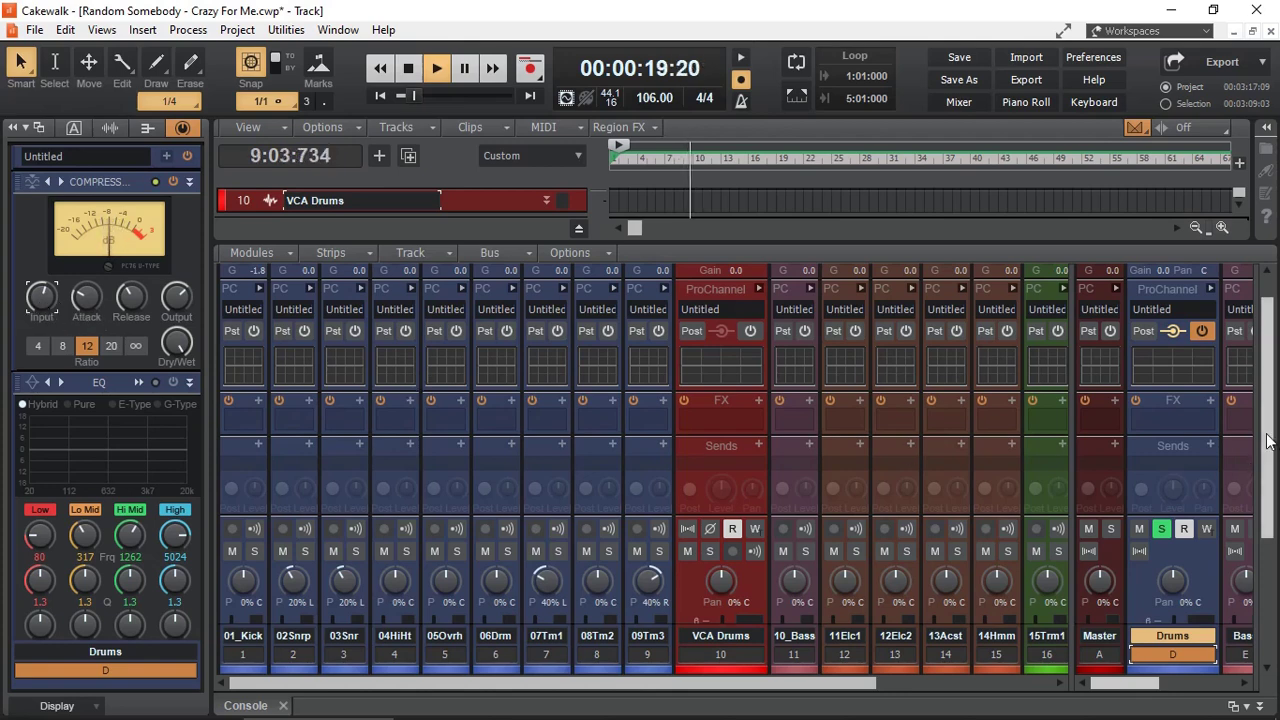
pyautogui.moveTo(1268, 441); pyautogui.dragTo(1268, 561)
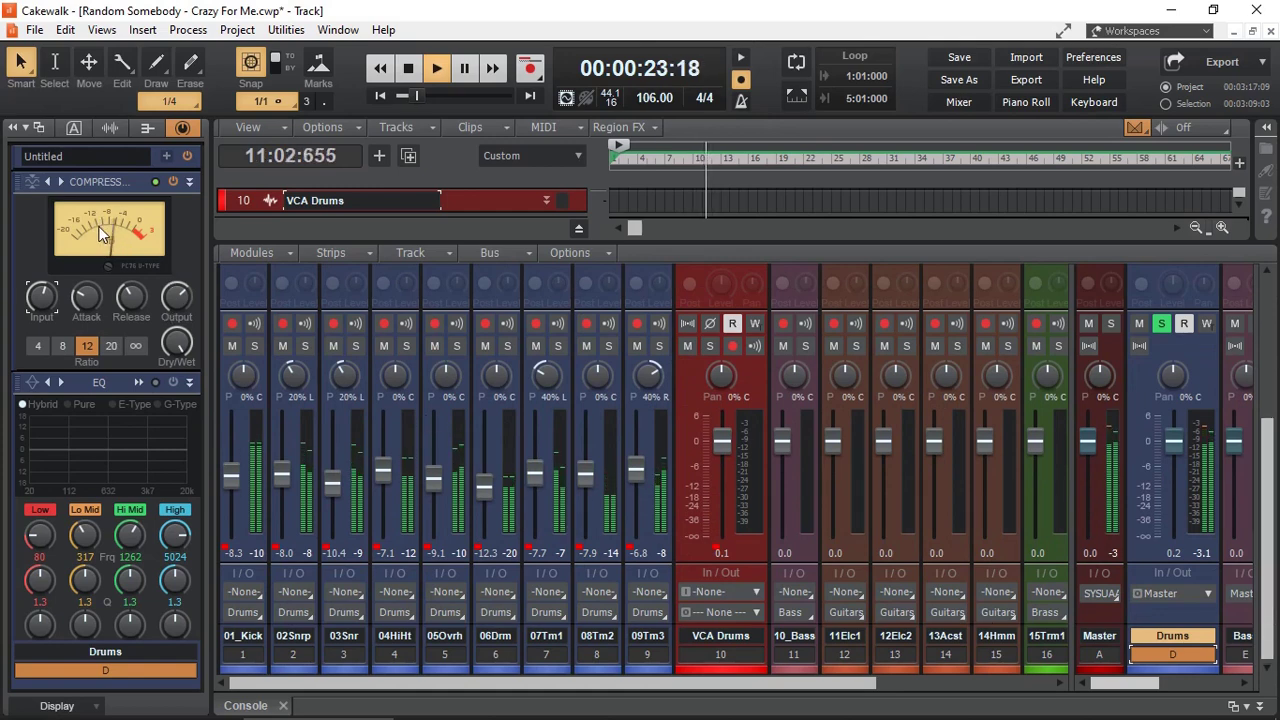
# Lower the VCA Drums fader toward -18.2 while checking the Drums bus strip.
pyautogui.click(723, 443)
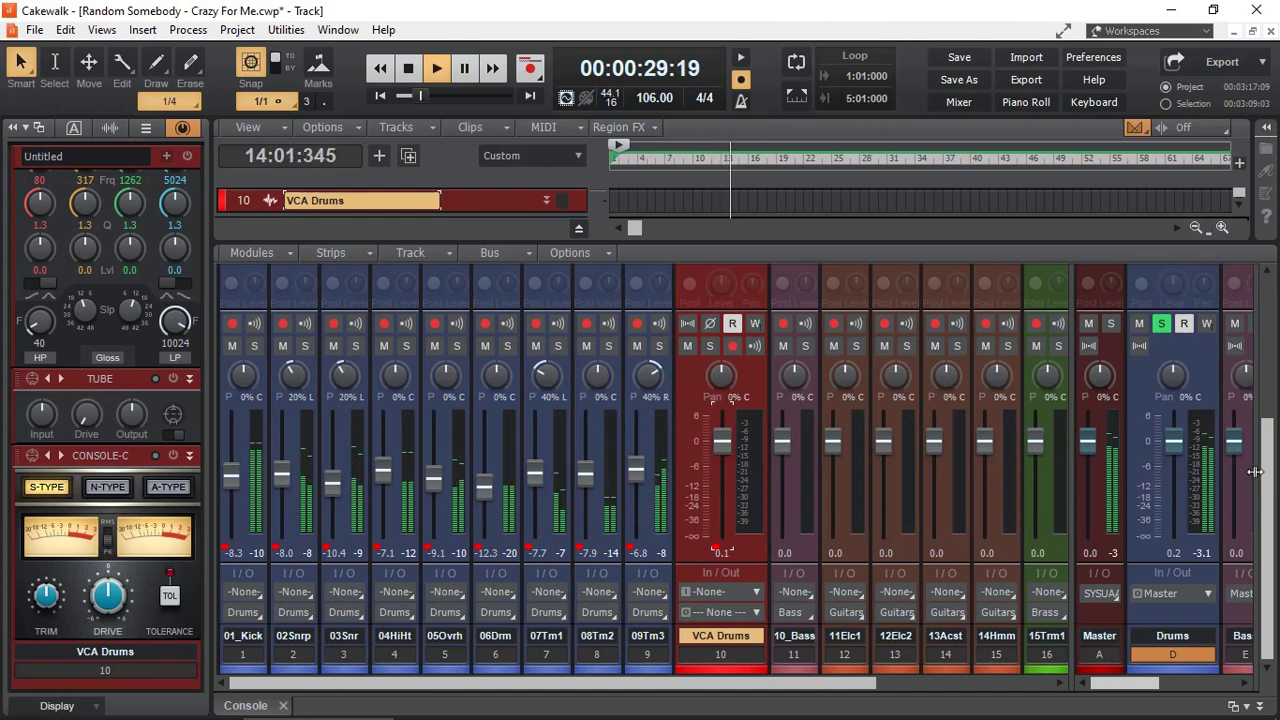
pyautogui.scroll(5, 1262, 471)
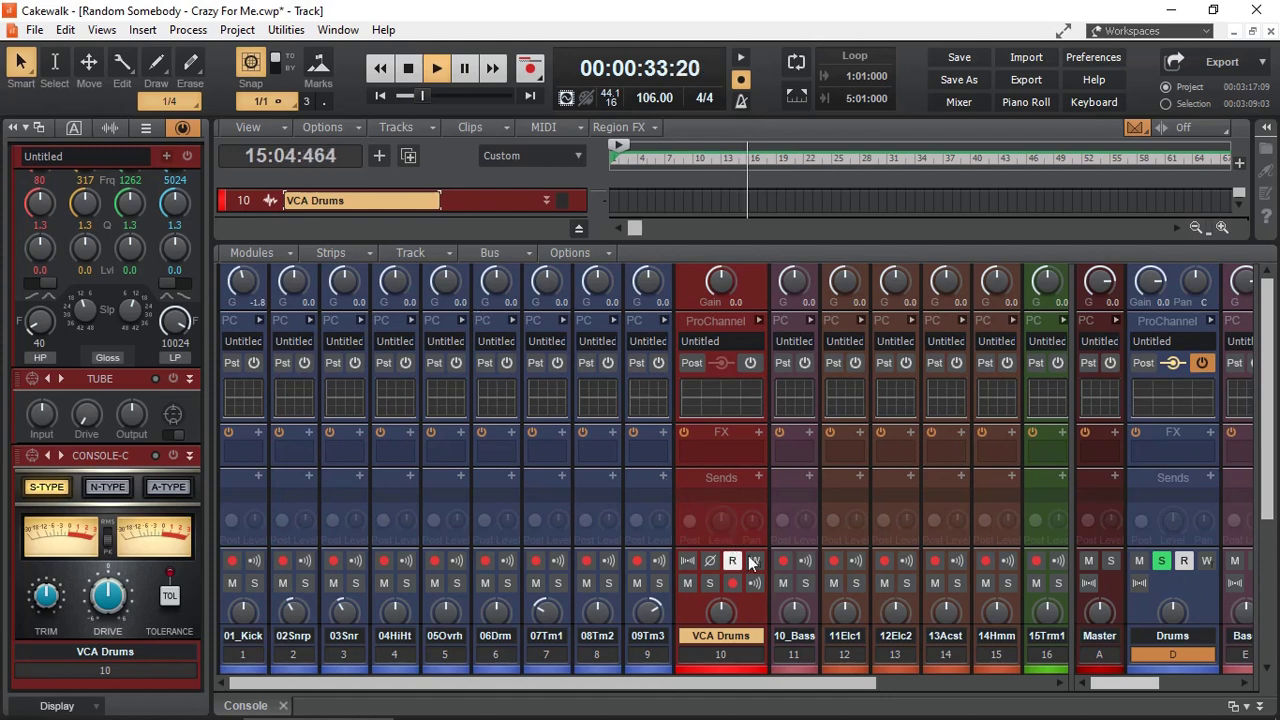
pyautogui.scroll(-5, 1262, 560)
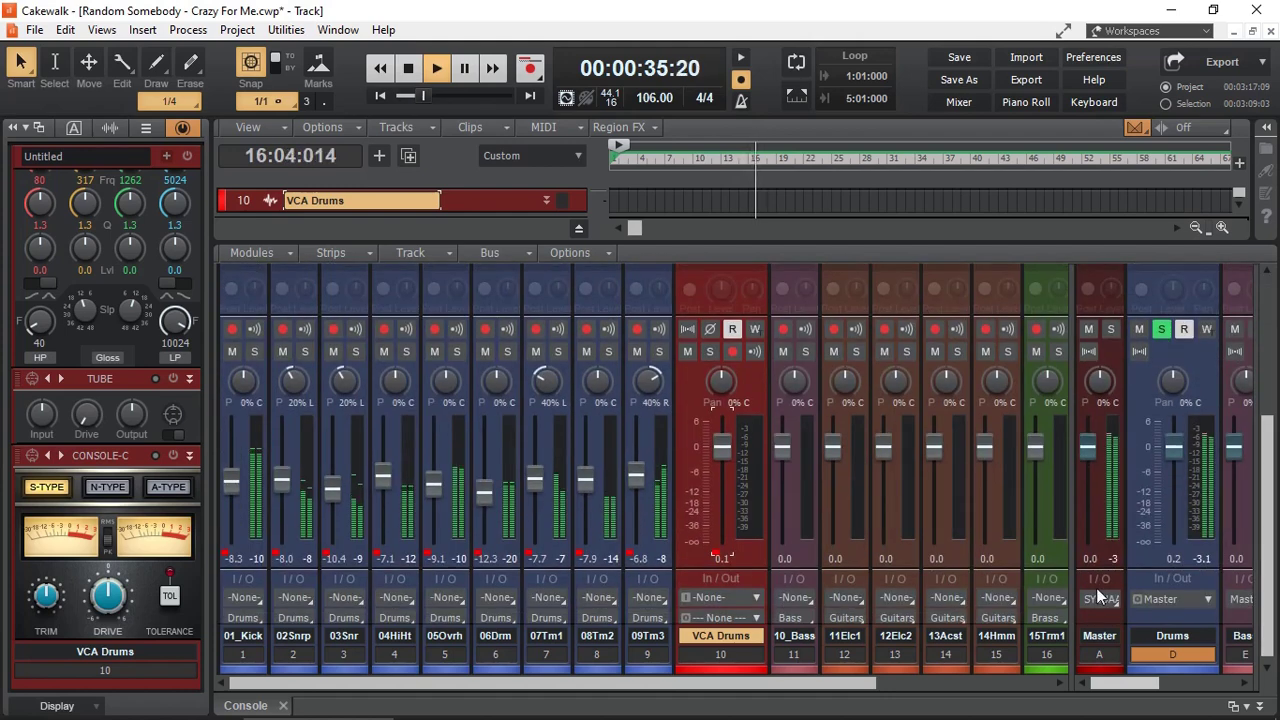
pyautogui.scroll(-5, 721, 446)
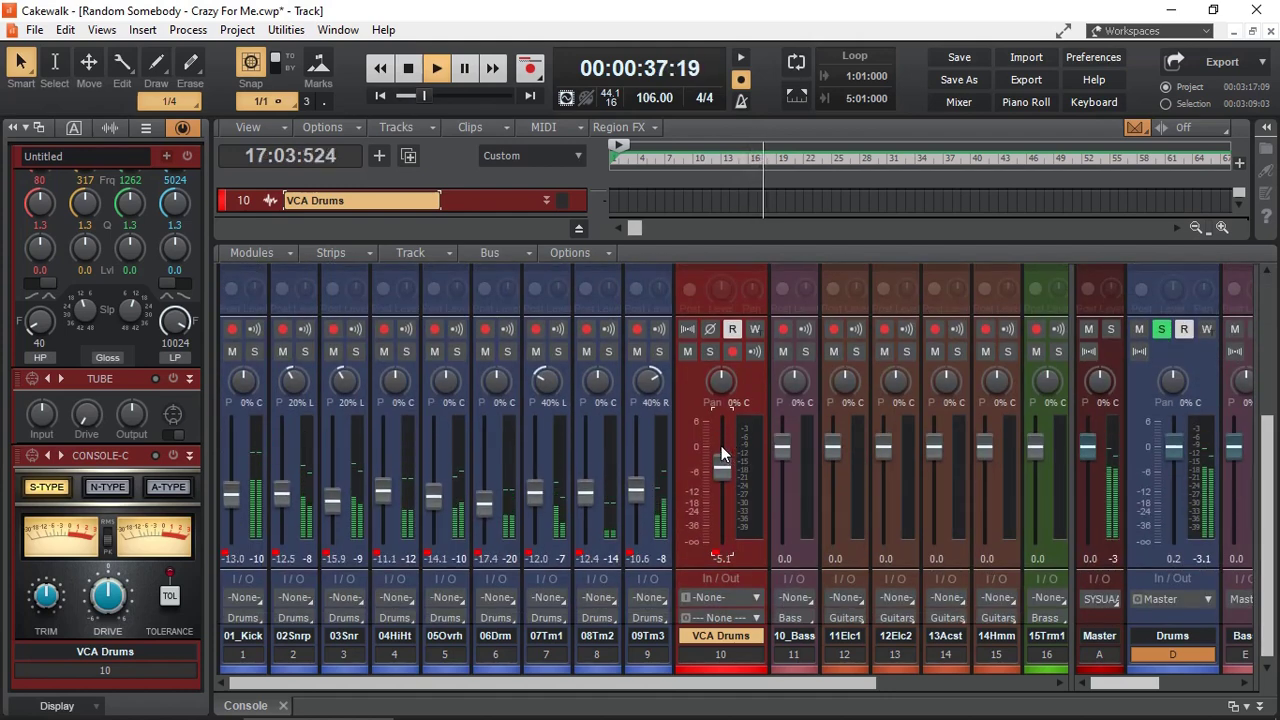
pyautogui.scroll(-1, 721, 446)
pyautogui.click(1172, 636)
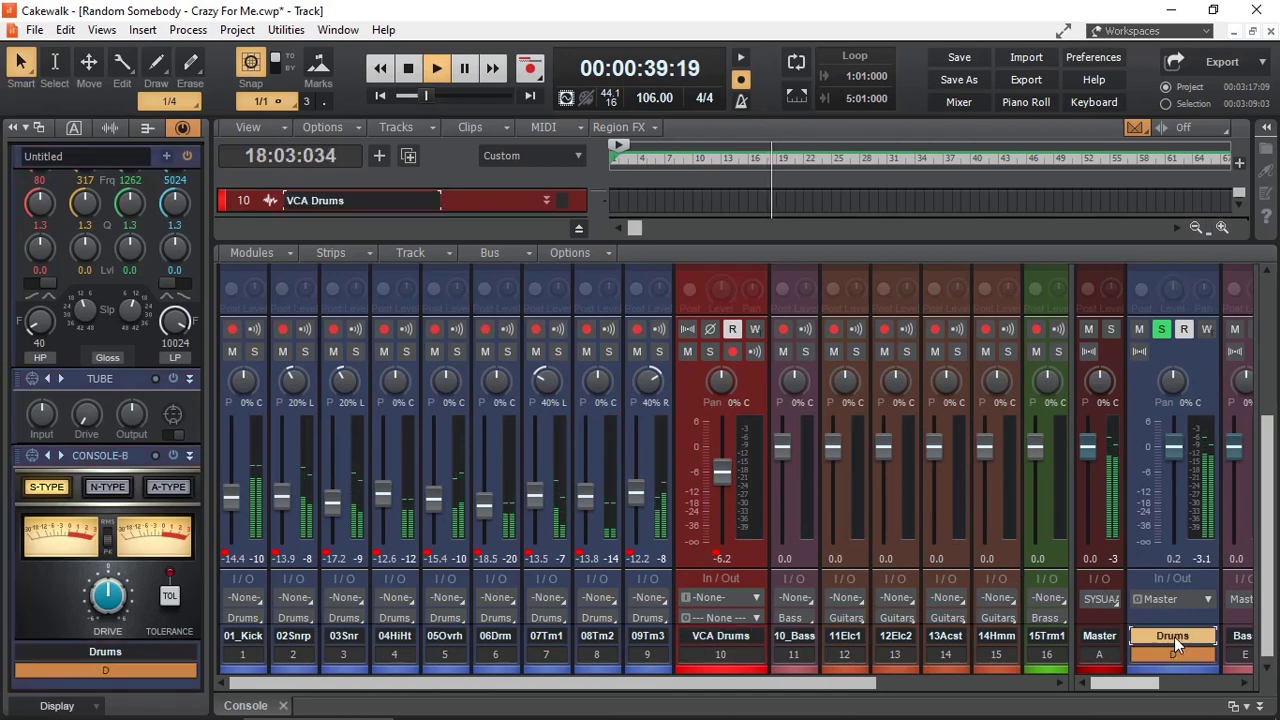
pyautogui.scroll(3, 112, 326)
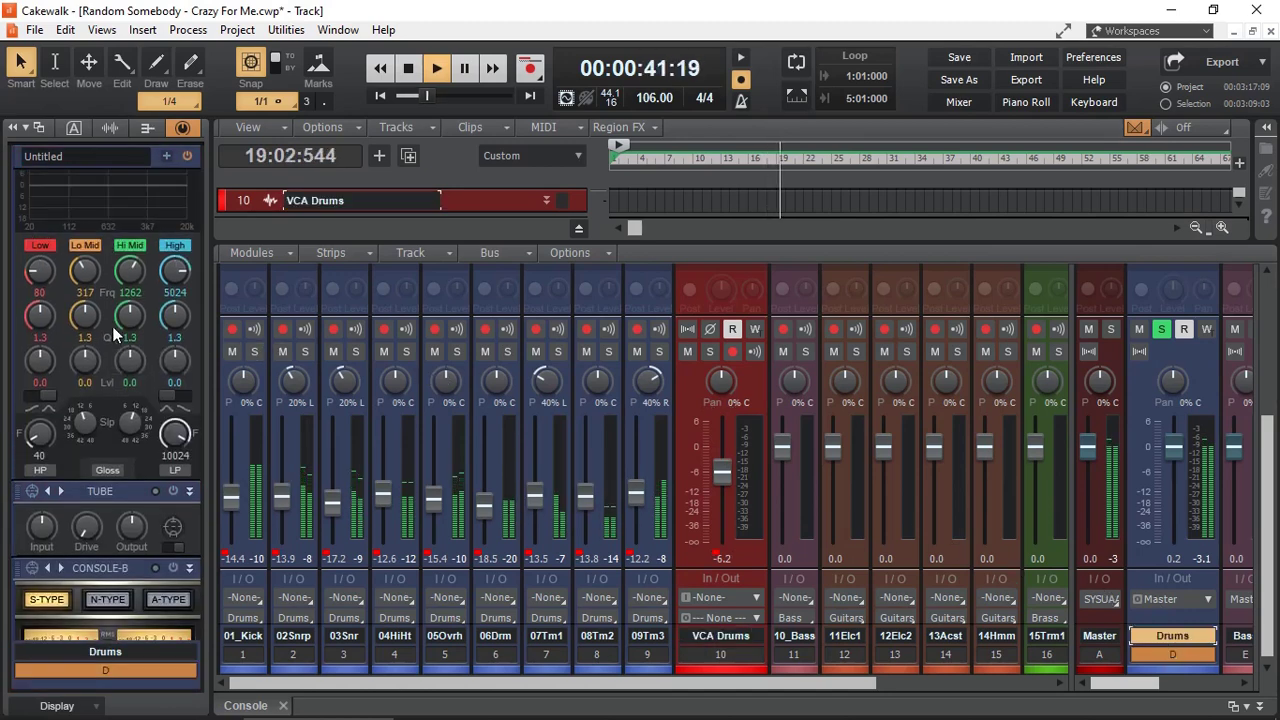
pyautogui.scroll(5, 112, 326)
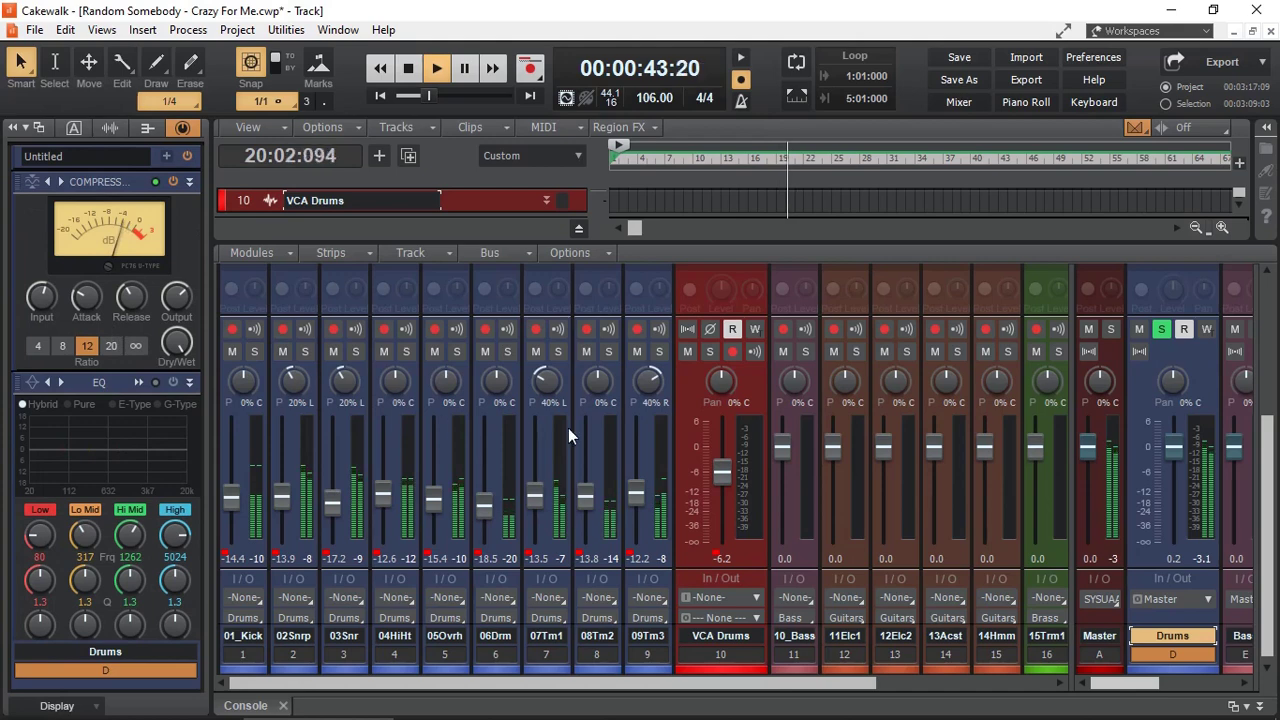
pyautogui.moveTo(727, 472); pyautogui.dragTo(729, 482)
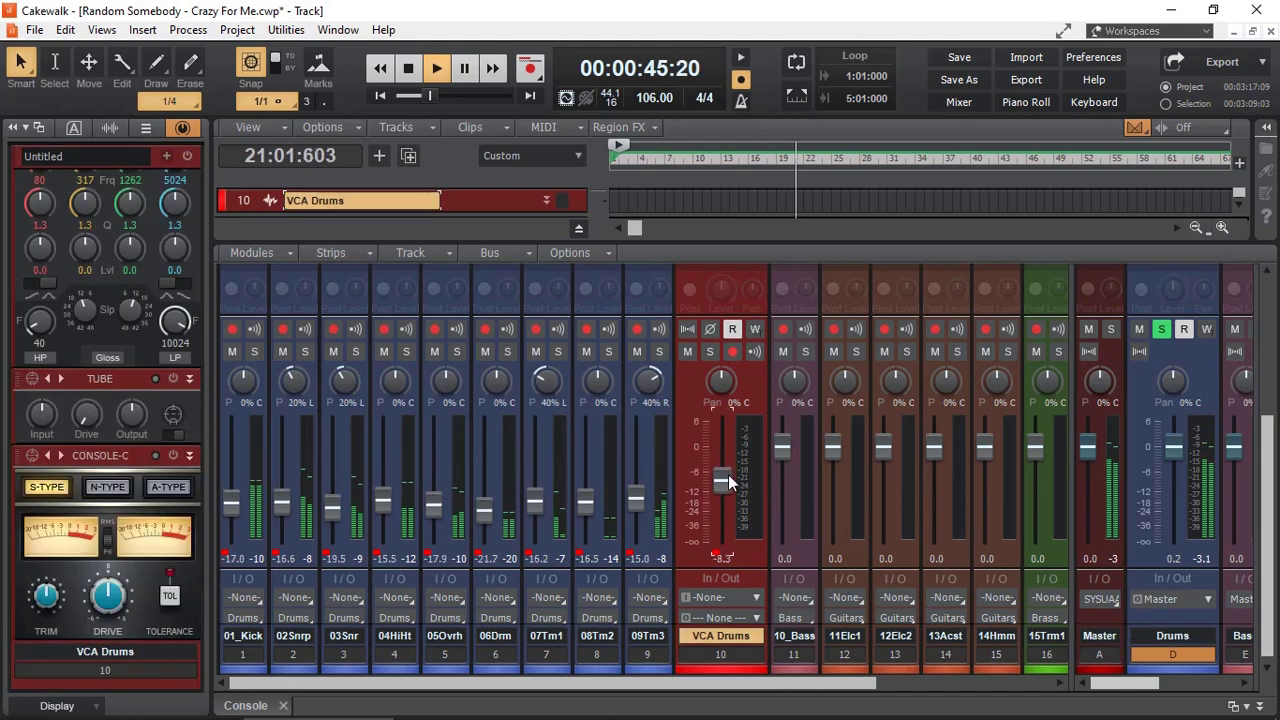
pyautogui.scroll(-5, 729, 481)
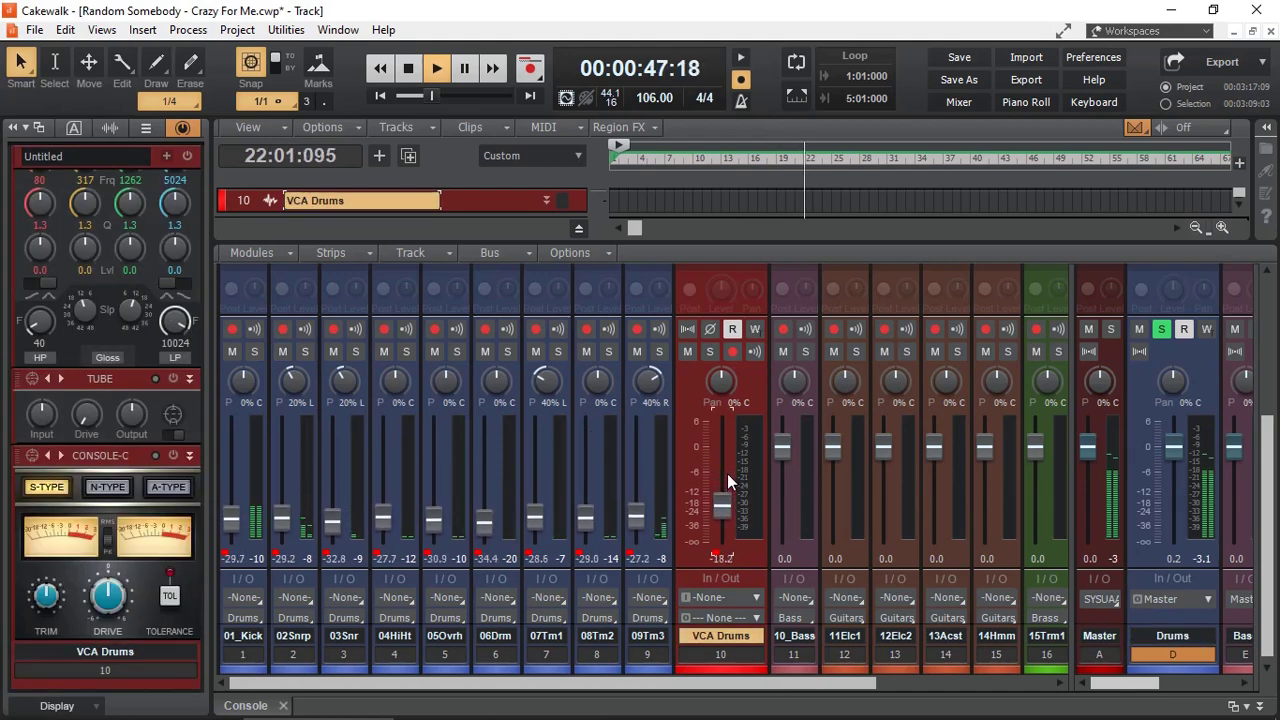
# Raise VCA Drums back up, watching the drum faders and Drums bus compressor follow.
pyautogui.click(1168, 637)
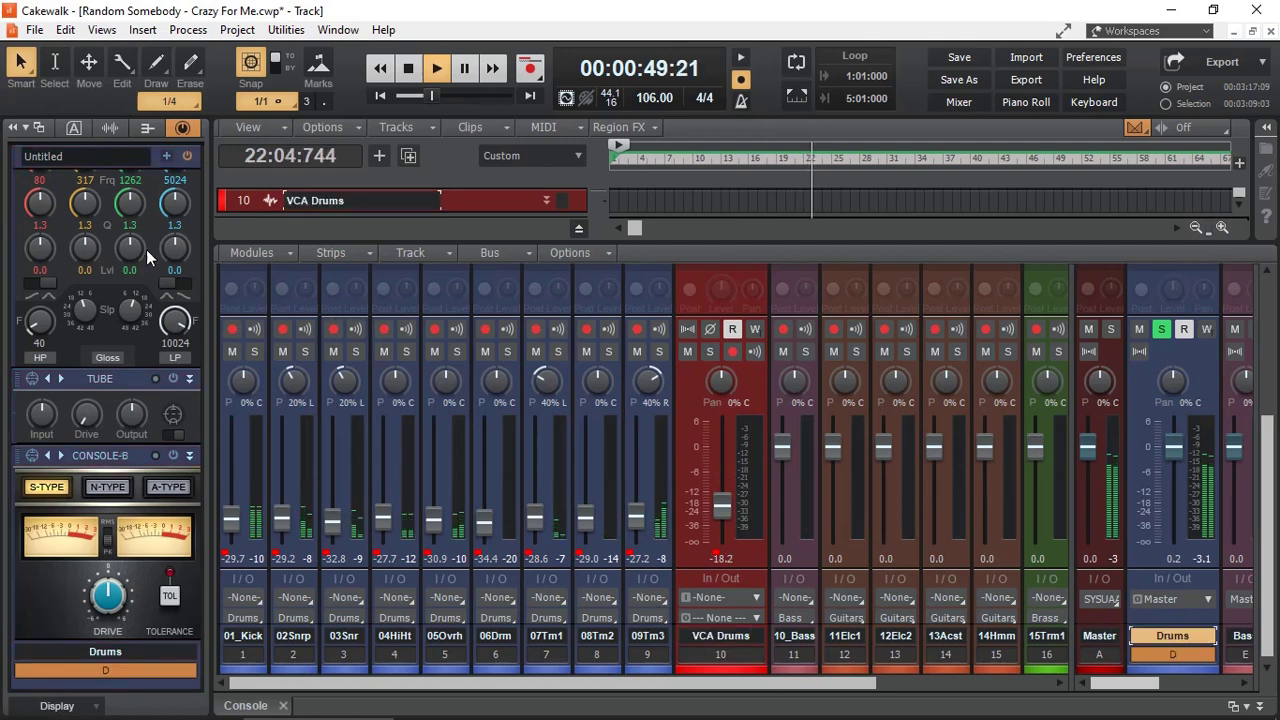
pyautogui.scroll(8, 147, 248)
pyautogui.scroll(-2, 147, 248)
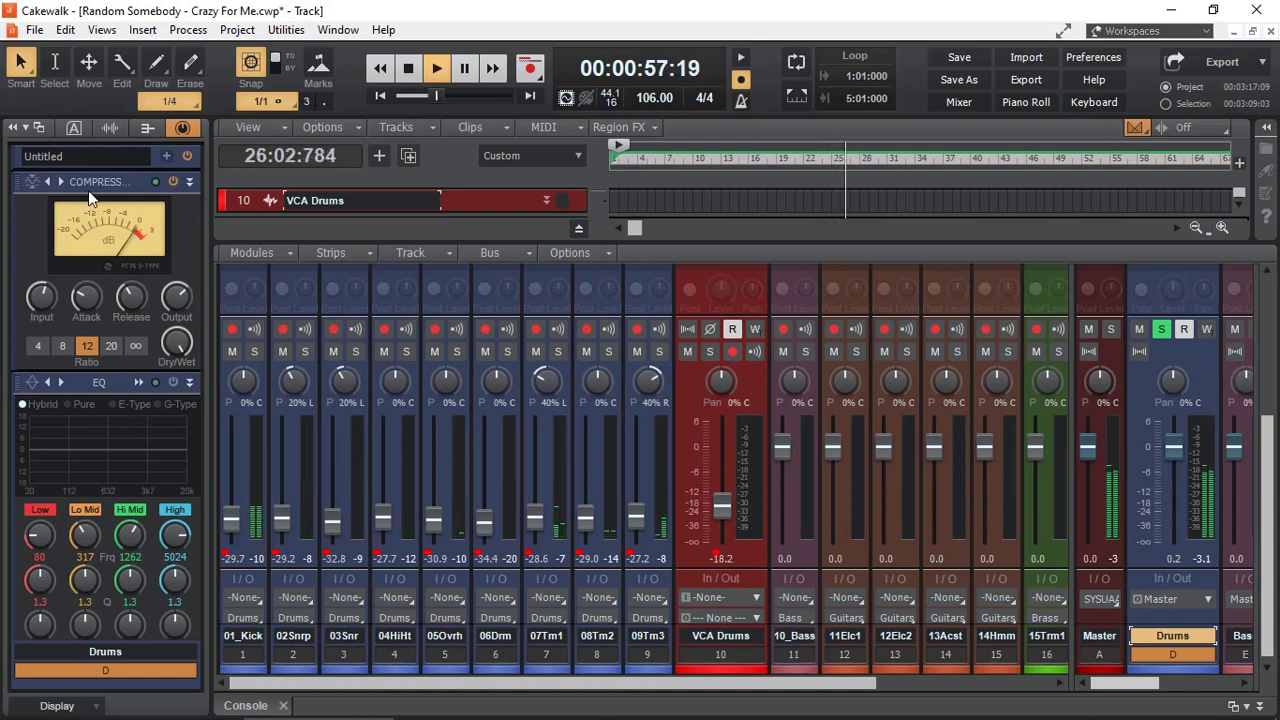
pyautogui.moveTo(727, 512)
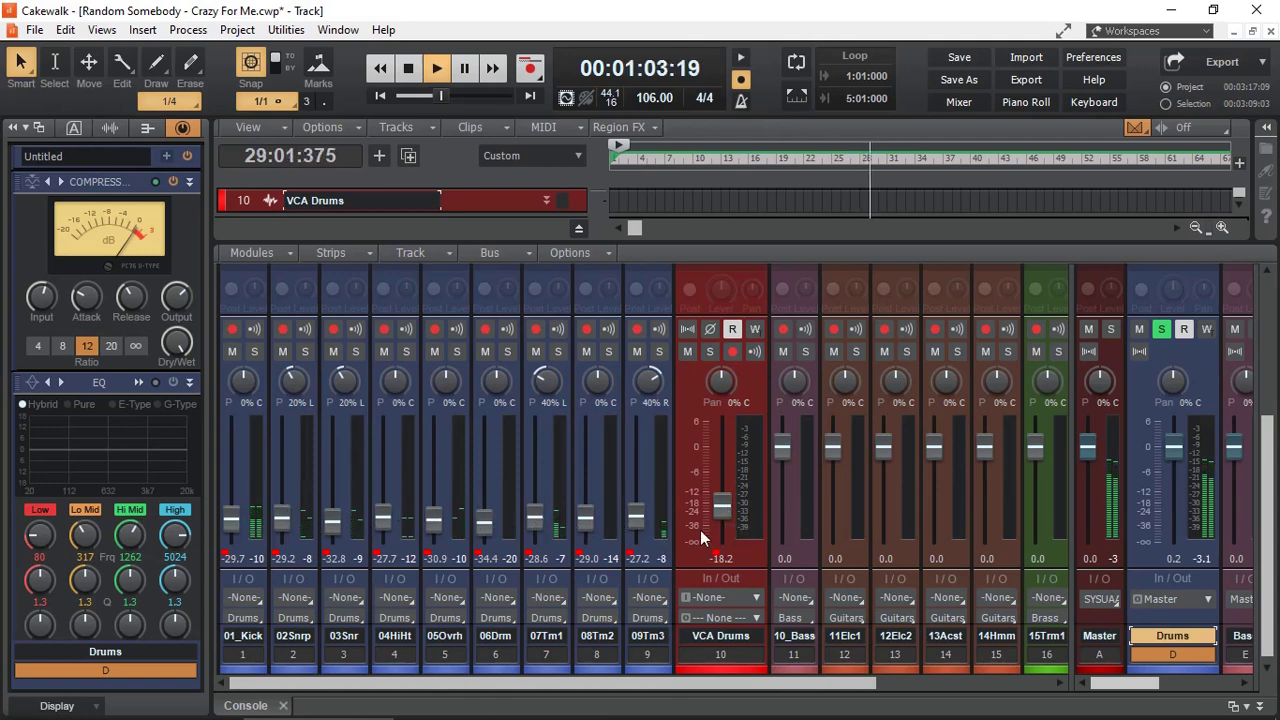
pyautogui.moveTo(722, 510); pyautogui.dragTo(724, 500)
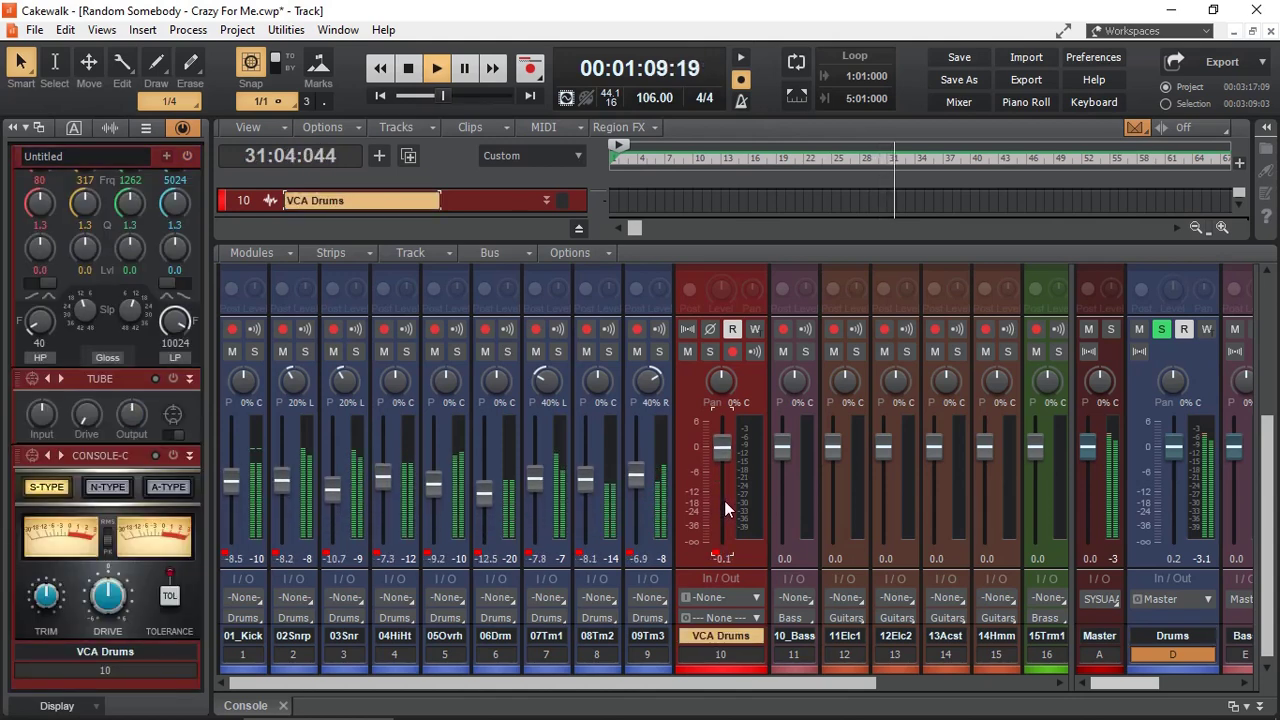
# Stop playback so the Now time returns to 2:01:000.
pyautogui.press('space')
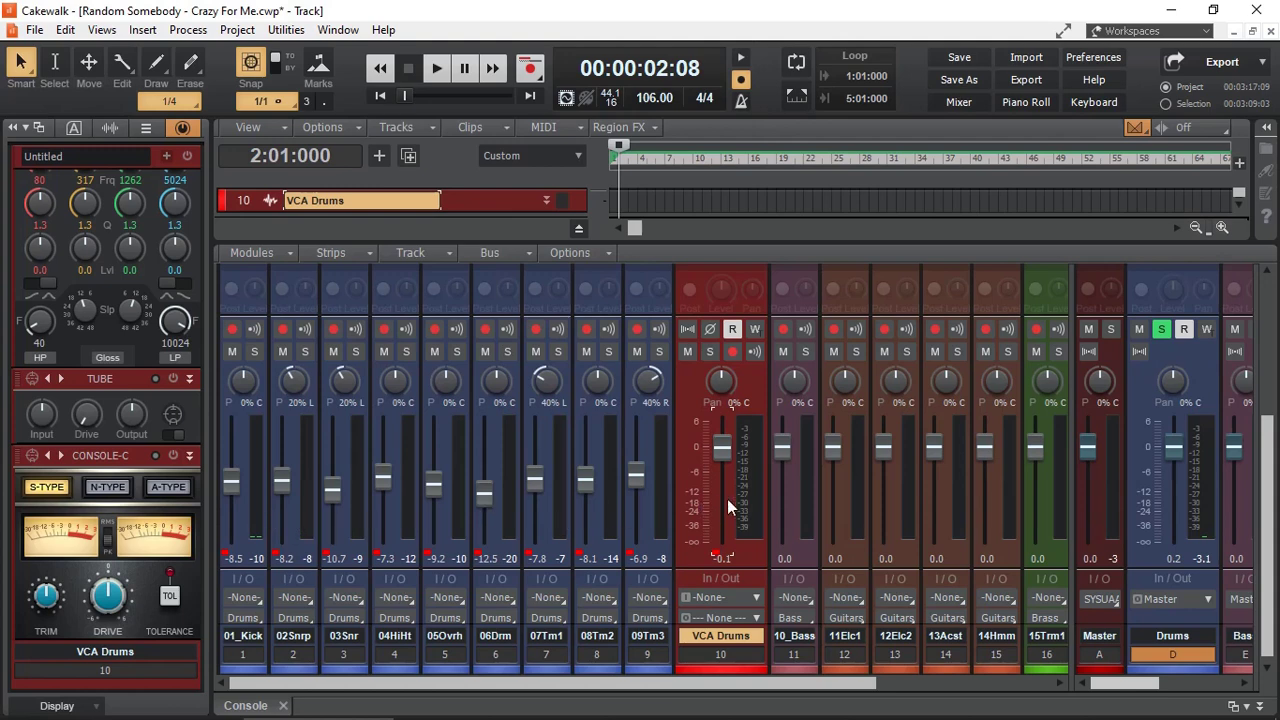
pyautogui.moveTo(728, 507)
pyautogui.rightClick(724, 447)
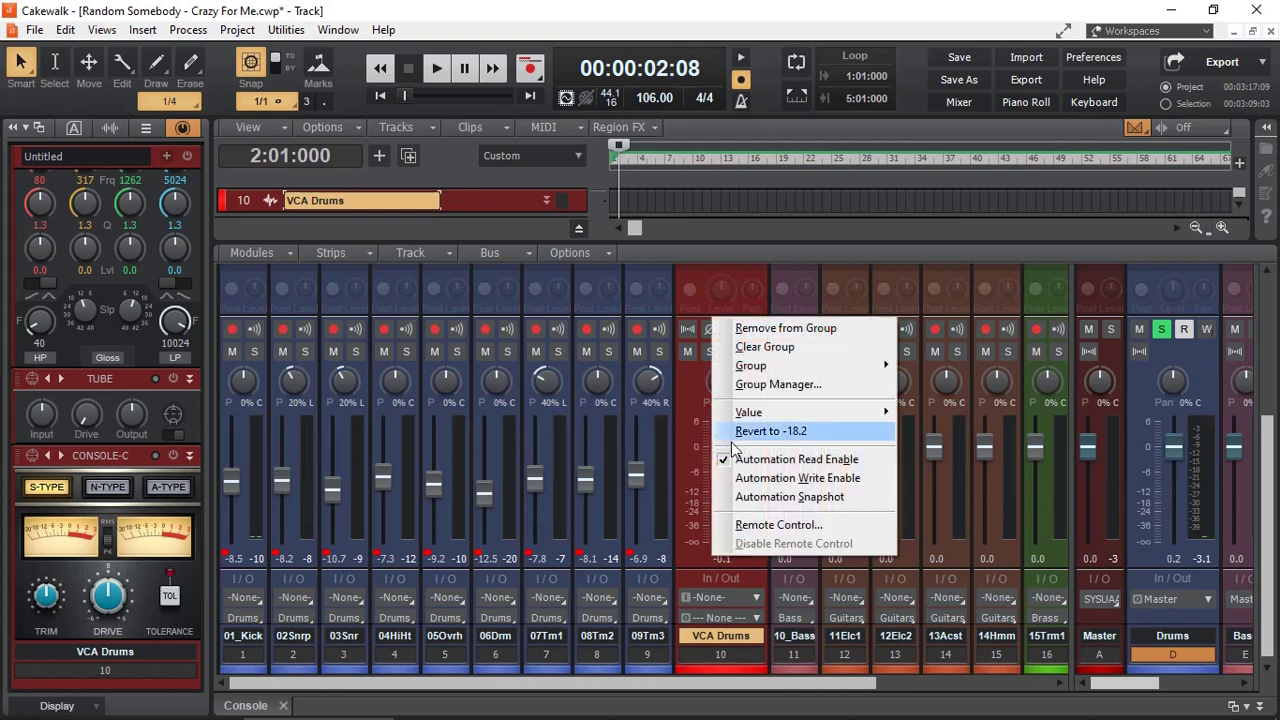
pyautogui.click(771, 387)
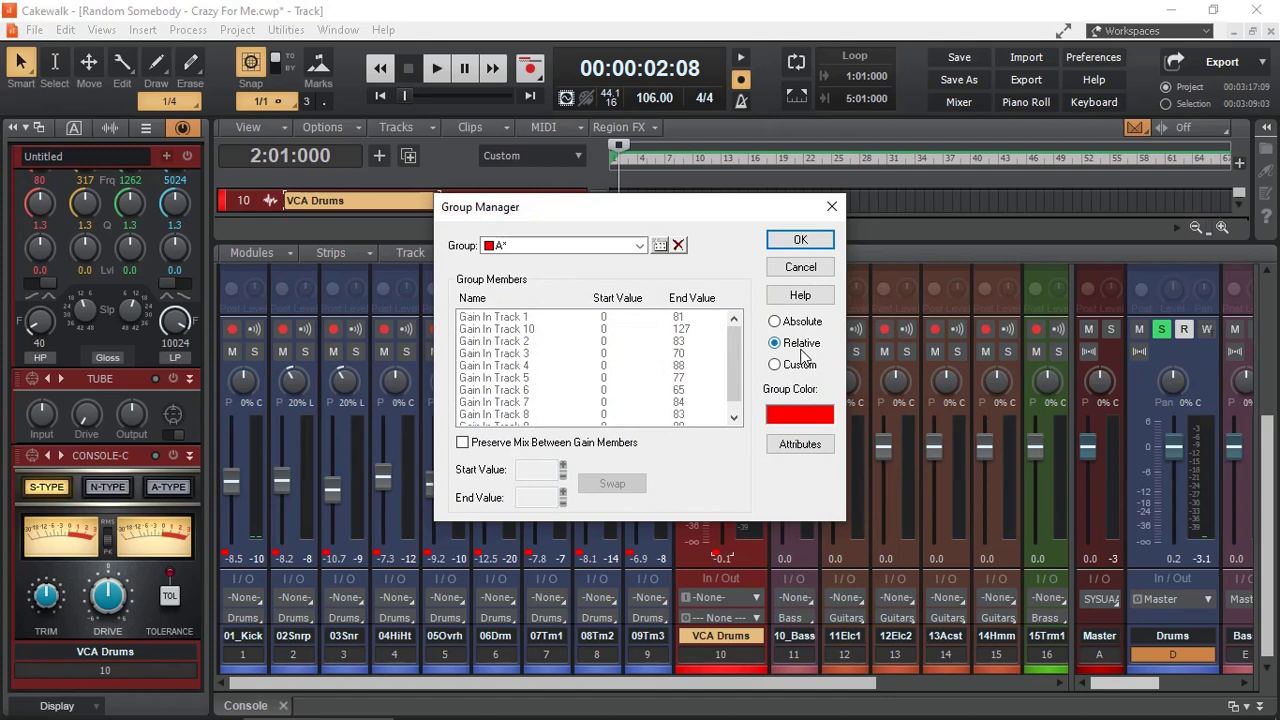
pyautogui.click(801, 244)
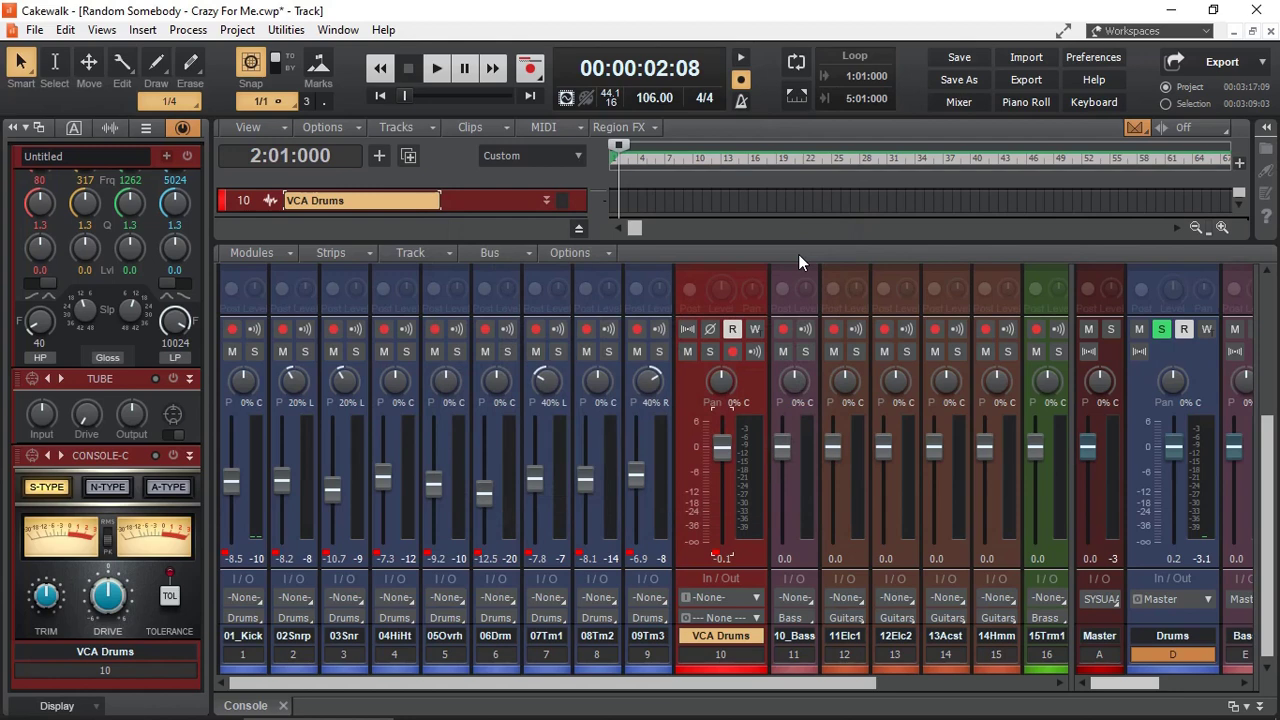